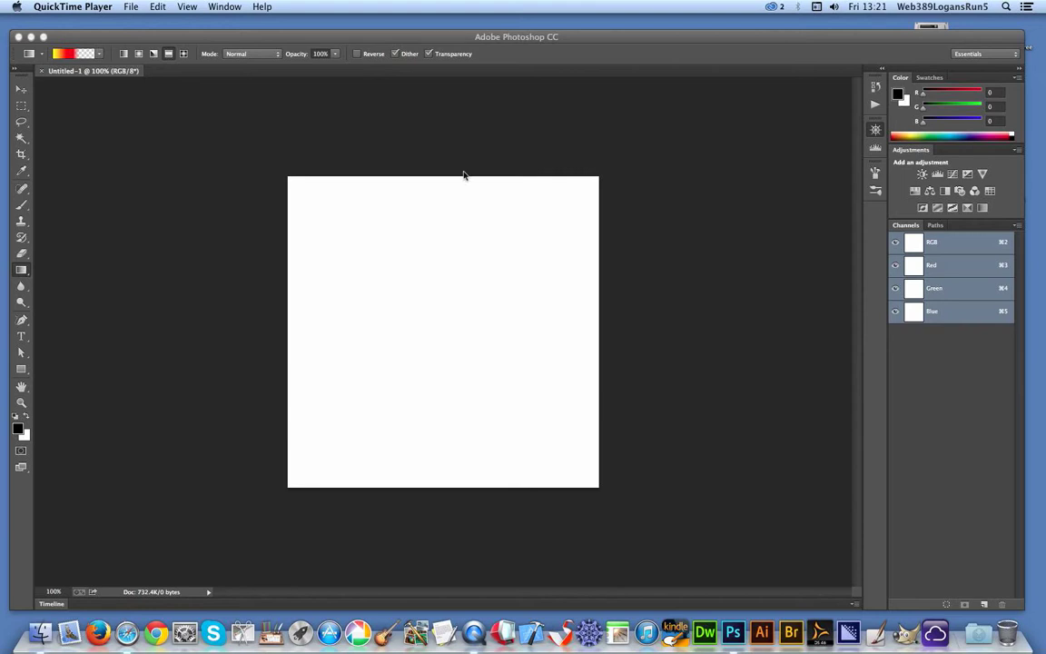
Step: Bring Photoshop and its blank white Untitled-1 document to the front
click(316, 45)
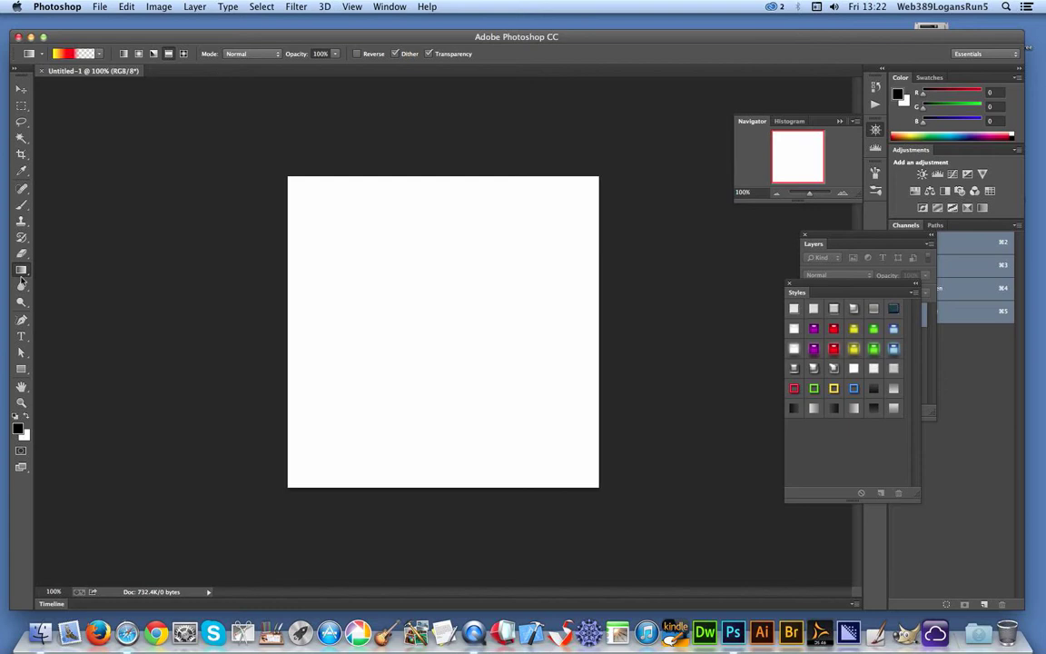
Step: Convert Untitled-1 to Grayscale mode, discarding its colour information
click(98, 54)
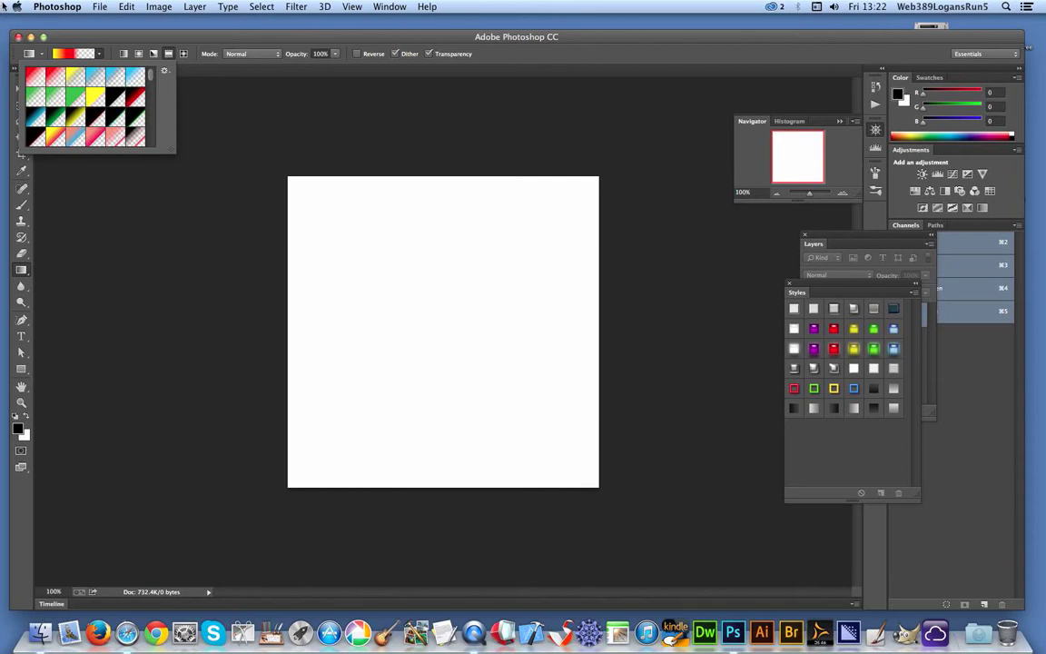
click(169, 9)
mouse_move(163, 24)
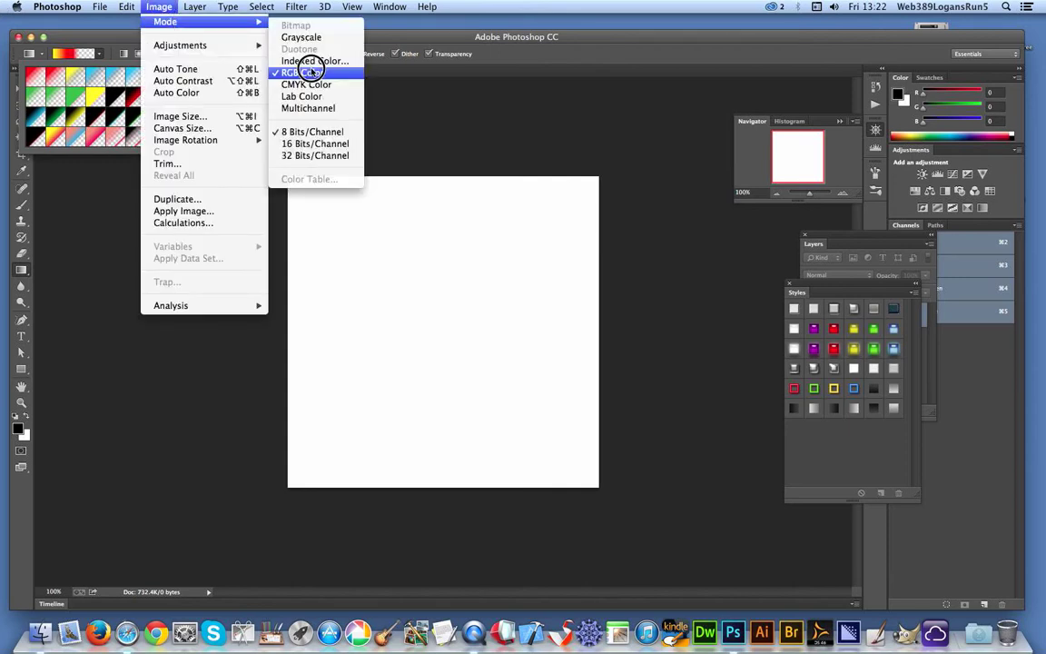
click(303, 37)
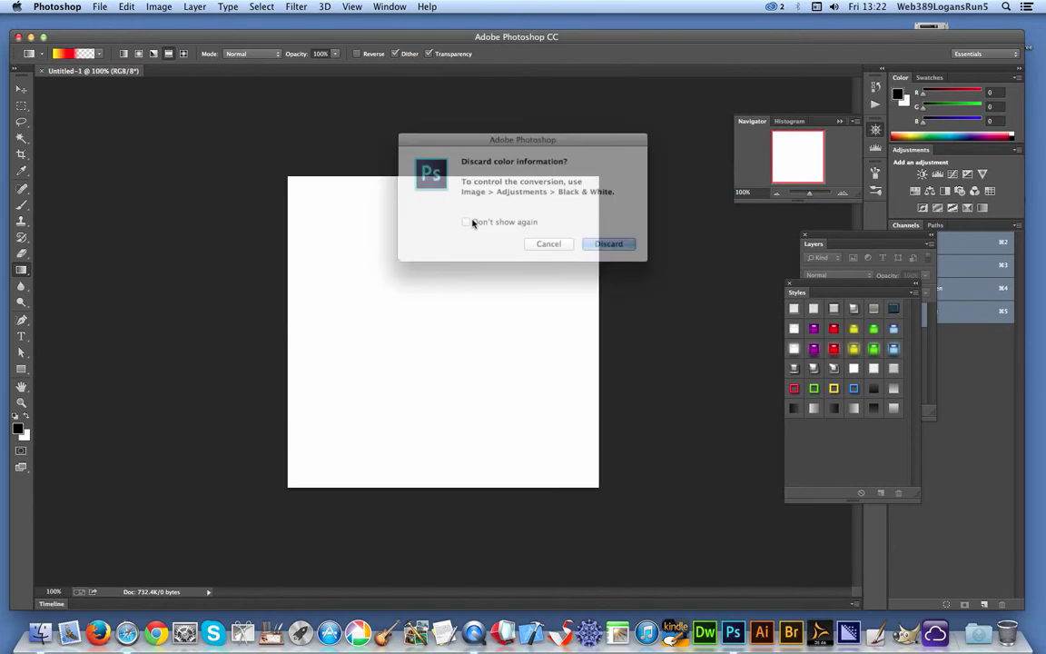
click(627, 246)
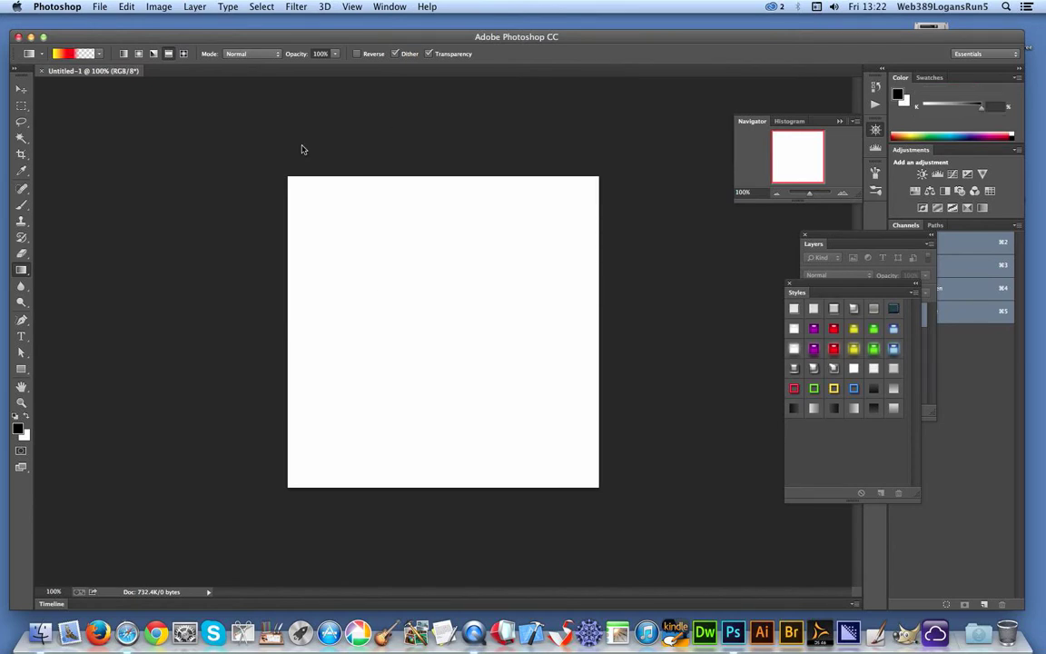
Step: Set the Gradient tool to Reflected Gradient and lay grey vertical stripes down the canvas centre
click(104, 55)
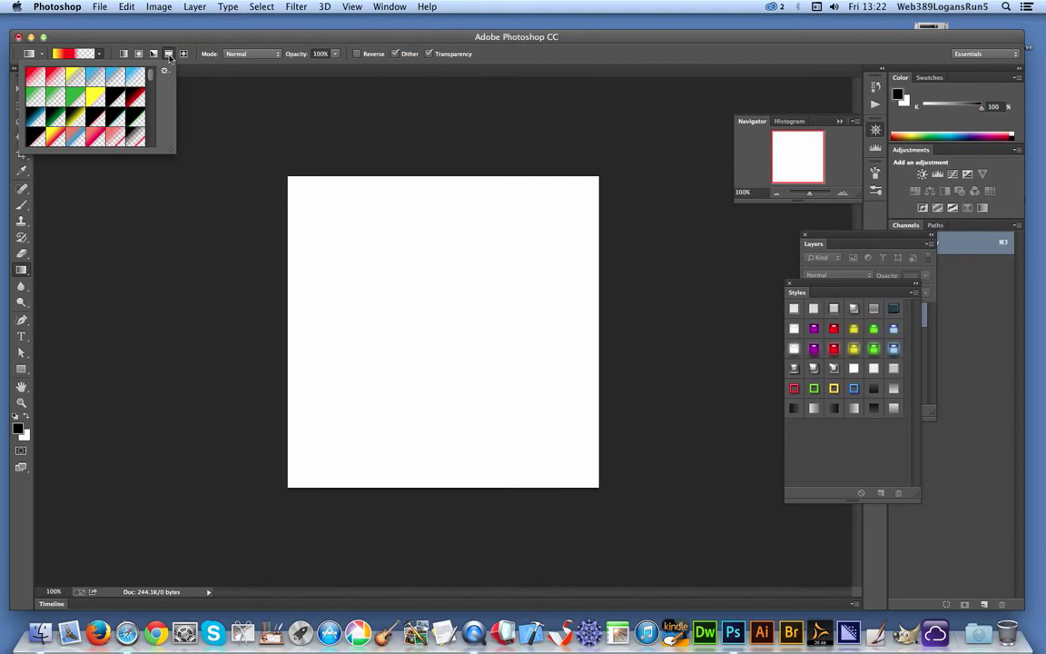
click(166, 54)
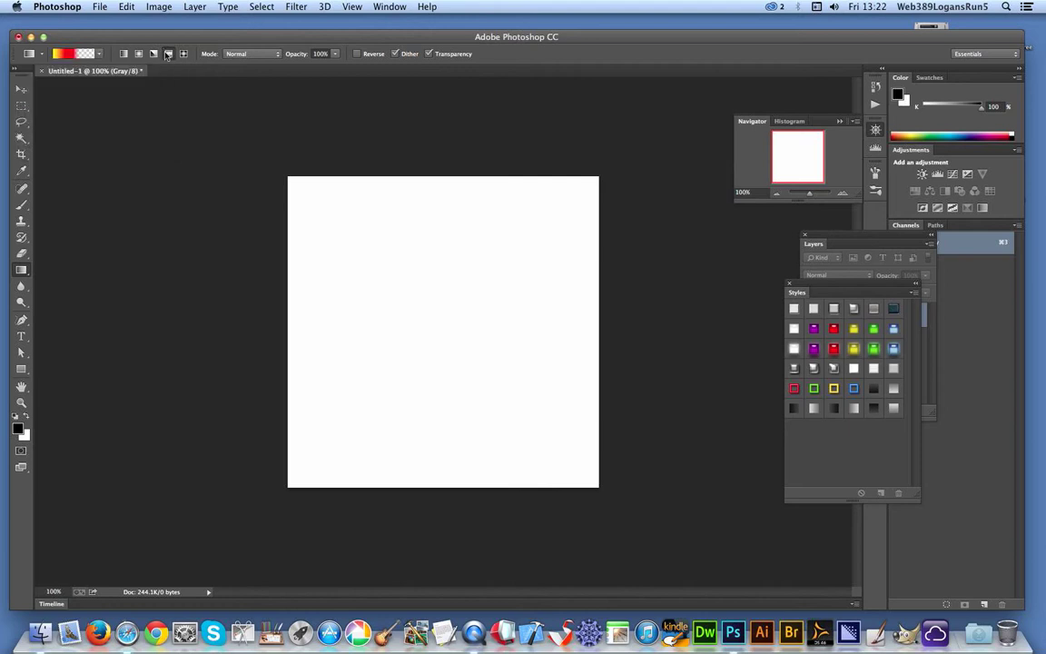
click(168, 55)
mouse_move(449, 353)
mouse_down()
mouse_move(493, 367)
mouse_move(439, 367)
mouse_move(438, 343)
mouse_up()
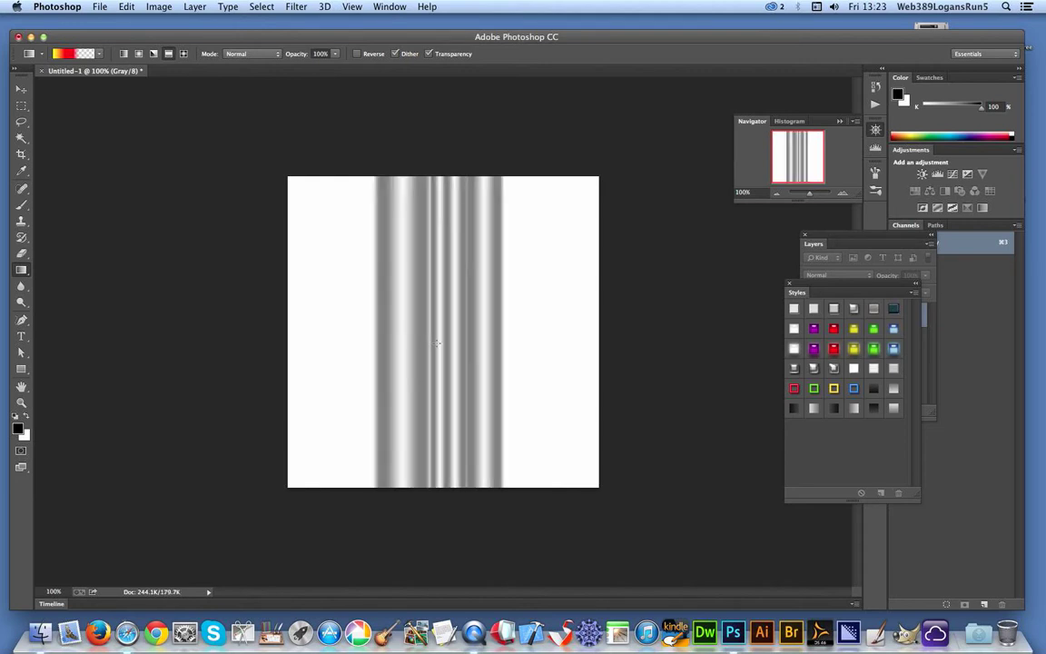
Step: Give the current gradient a black colour stop at 47% Location
click(80, 54)
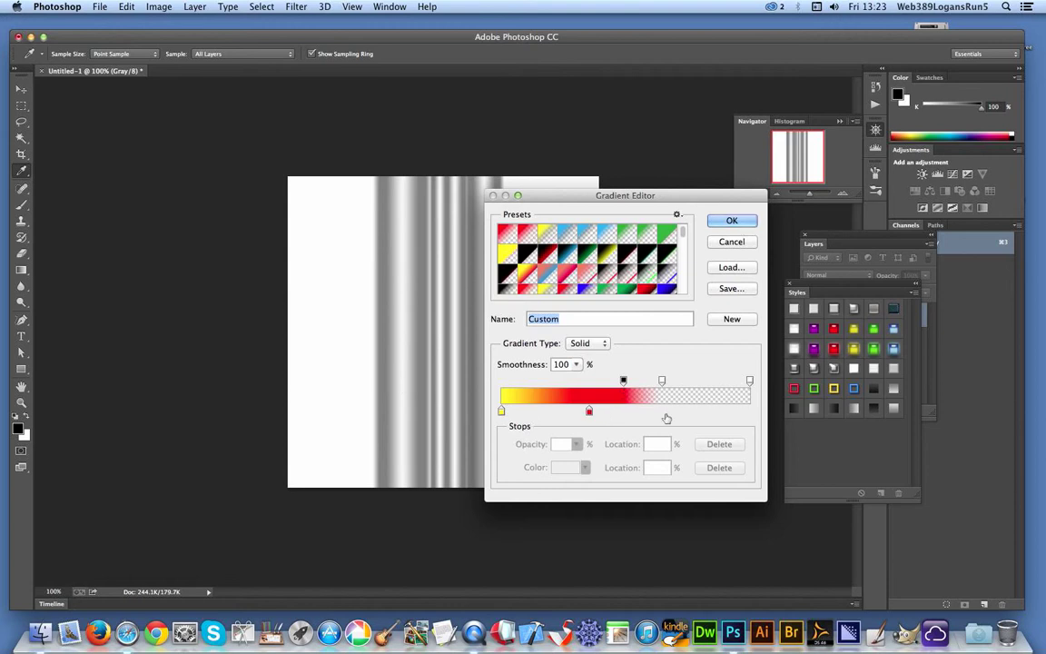
click(618, 410)
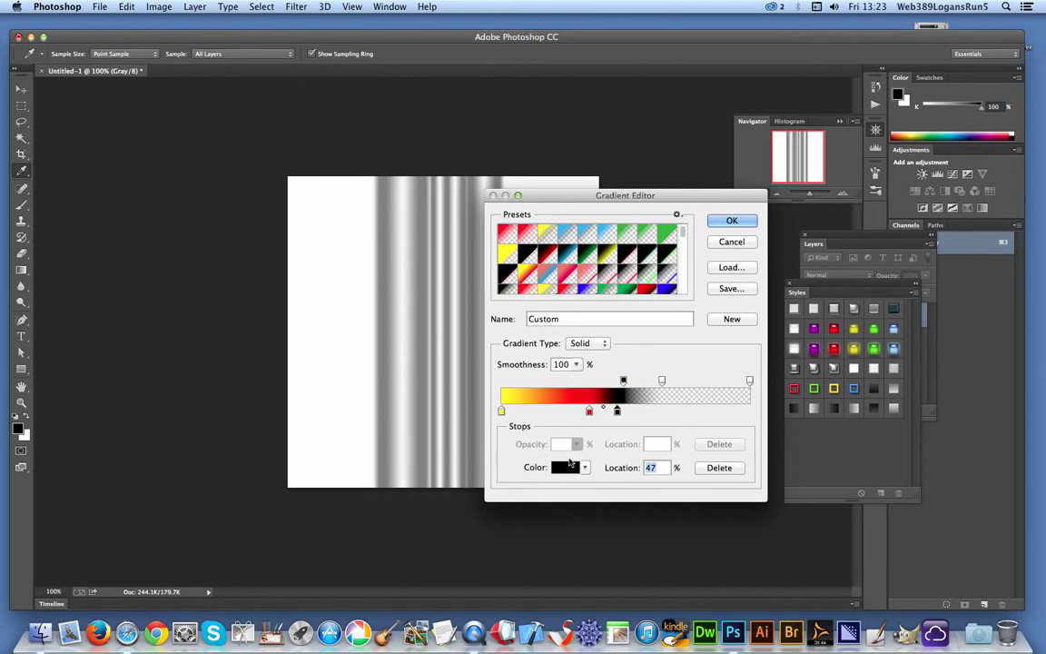
click(740, 222)
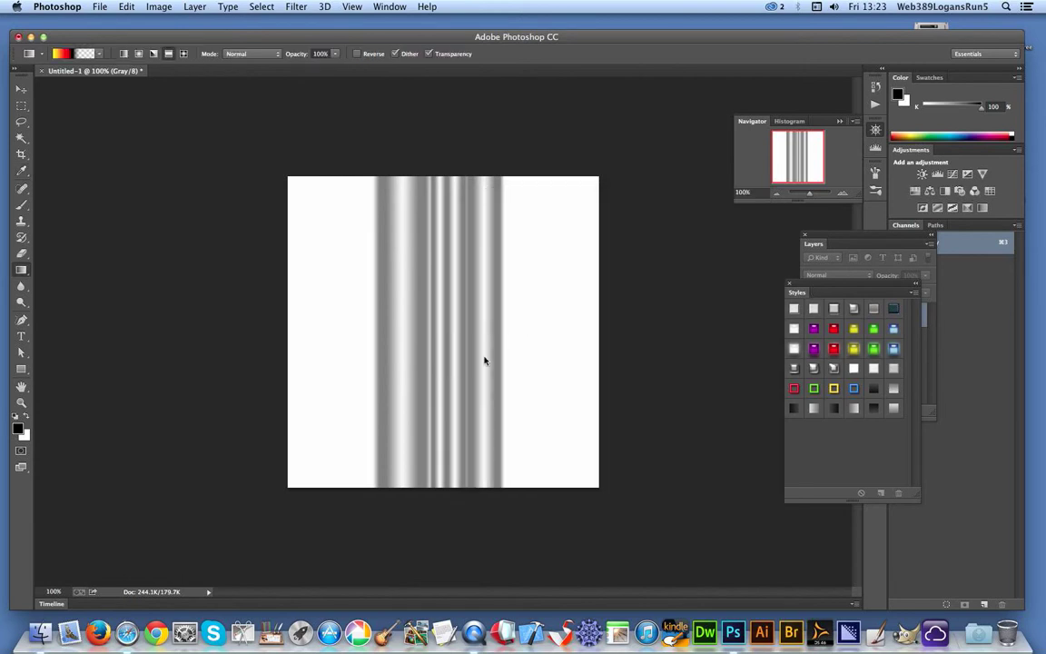
Step: Draw wider sharp vertical bars plus thin horizontal bands near the top, centre and bottom
drag(455, 360, 349, 351)
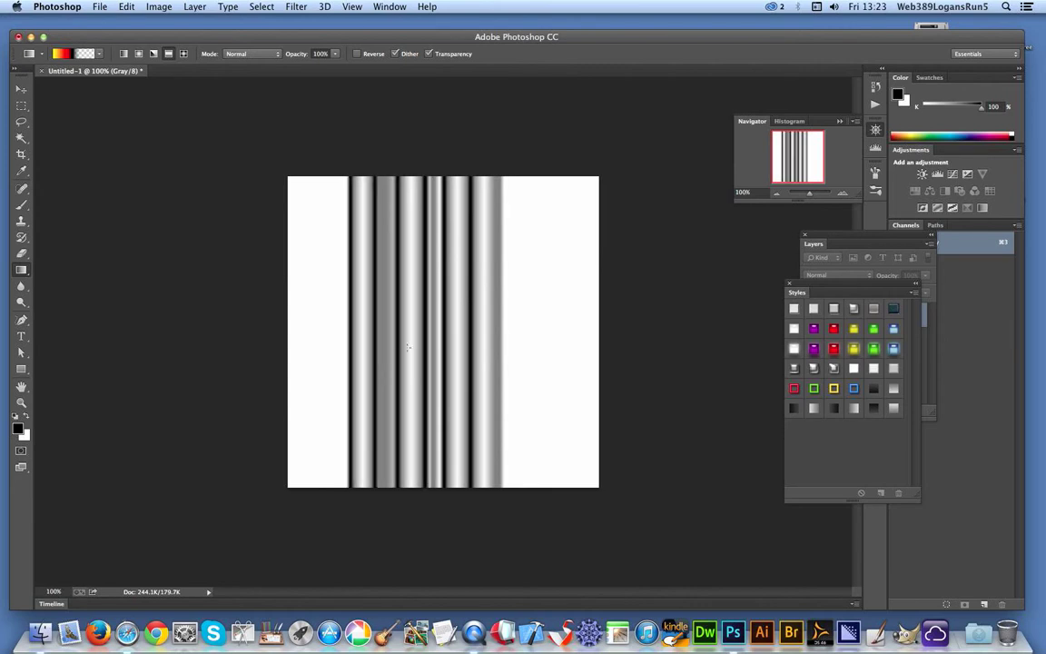
drag(440, 363, 543, 364)
drag(464, 341, 460, 369)
drag(428, 417, 426, 430)
drag(414, 279, 414, 292)
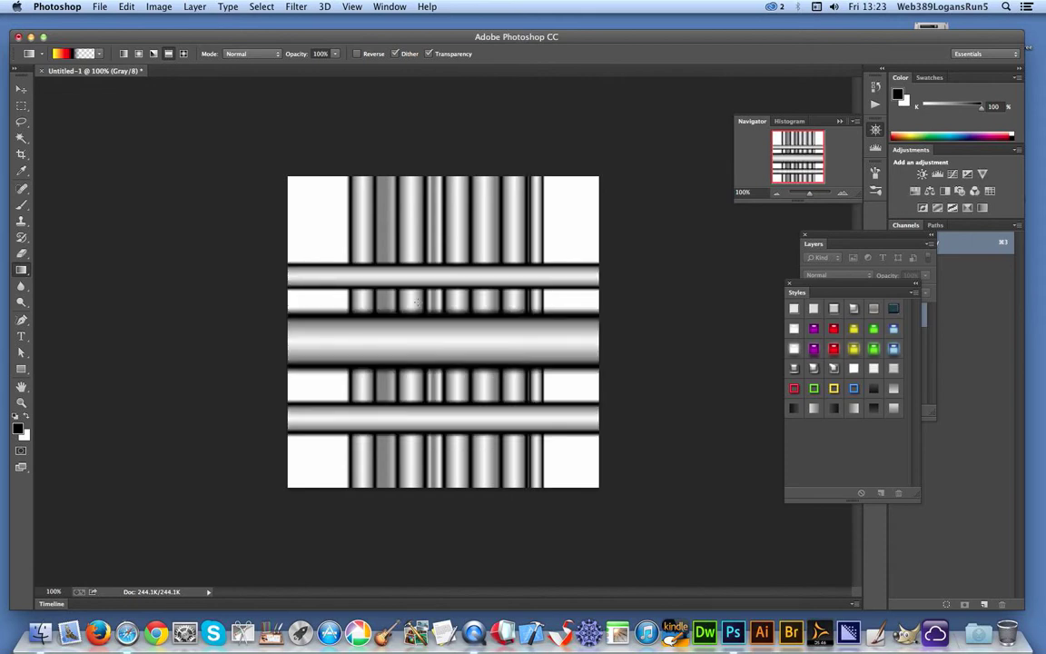
drag(467, 240, 463, 251)
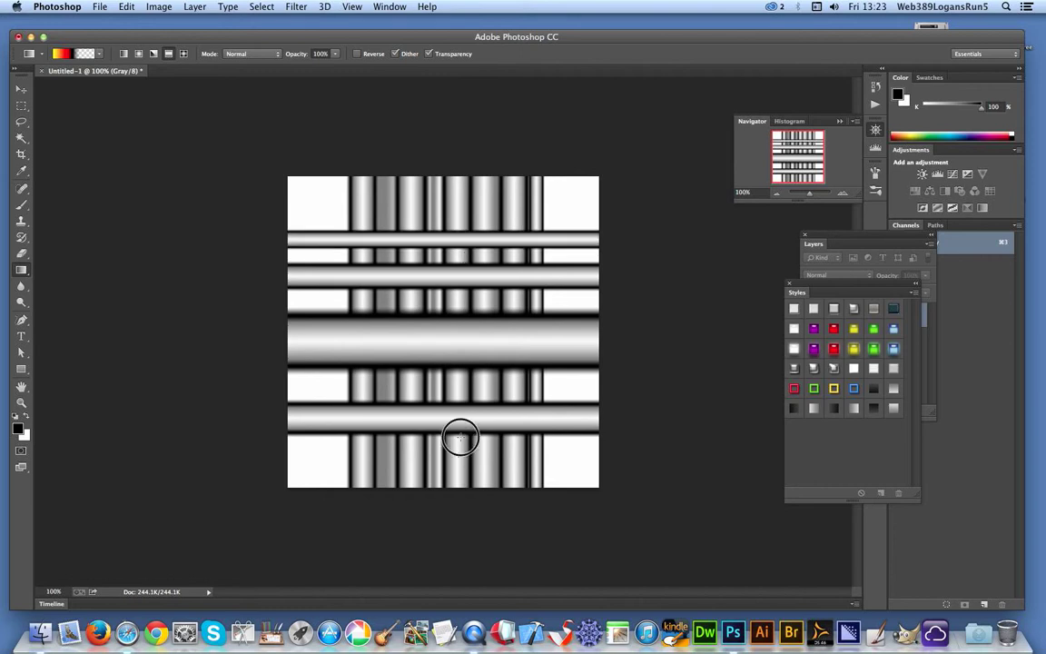
drag(460, 454, 461, 463)
drag(461, 381, 428, 383)
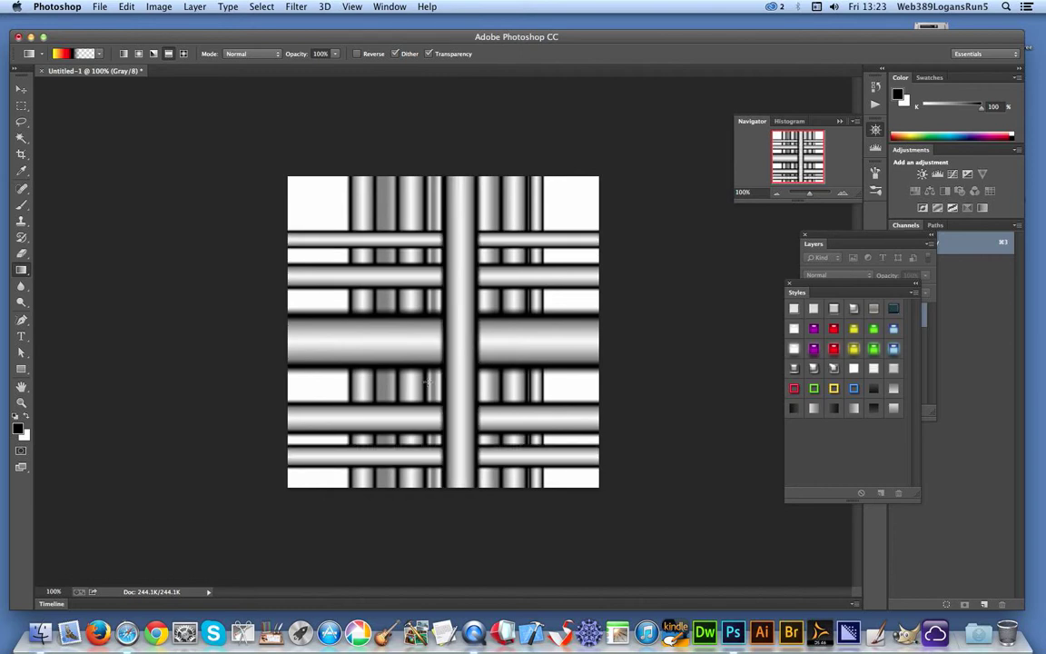
Step: Apply the Offset filter at -250 horizontal and 250 vertical with wrap-around
click(297, 7)
mouse_move(364, 262)
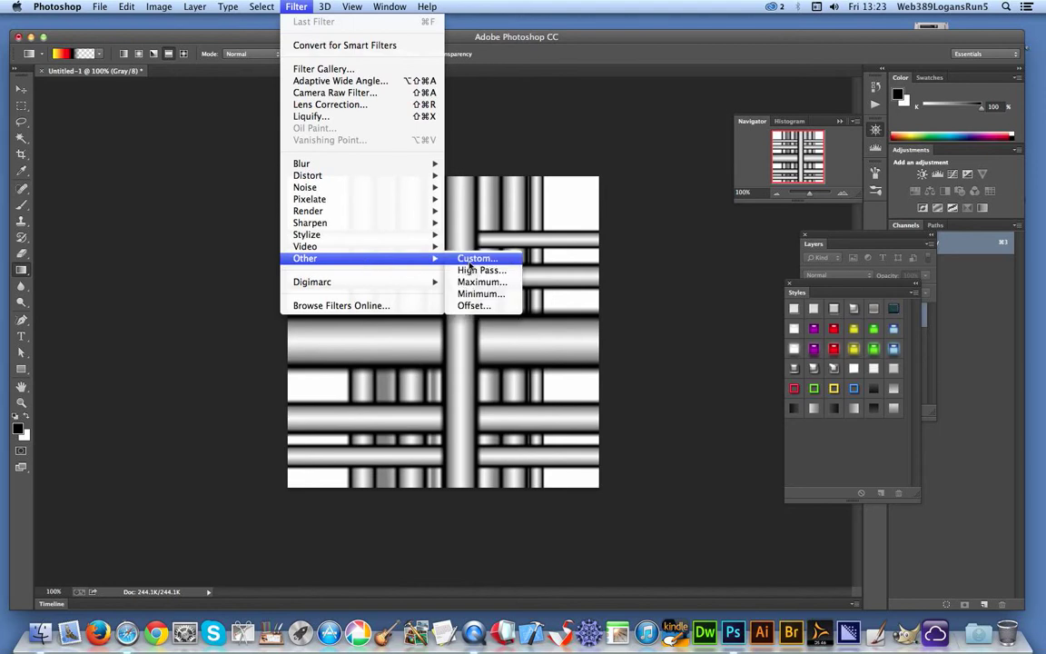
click(472, 306)
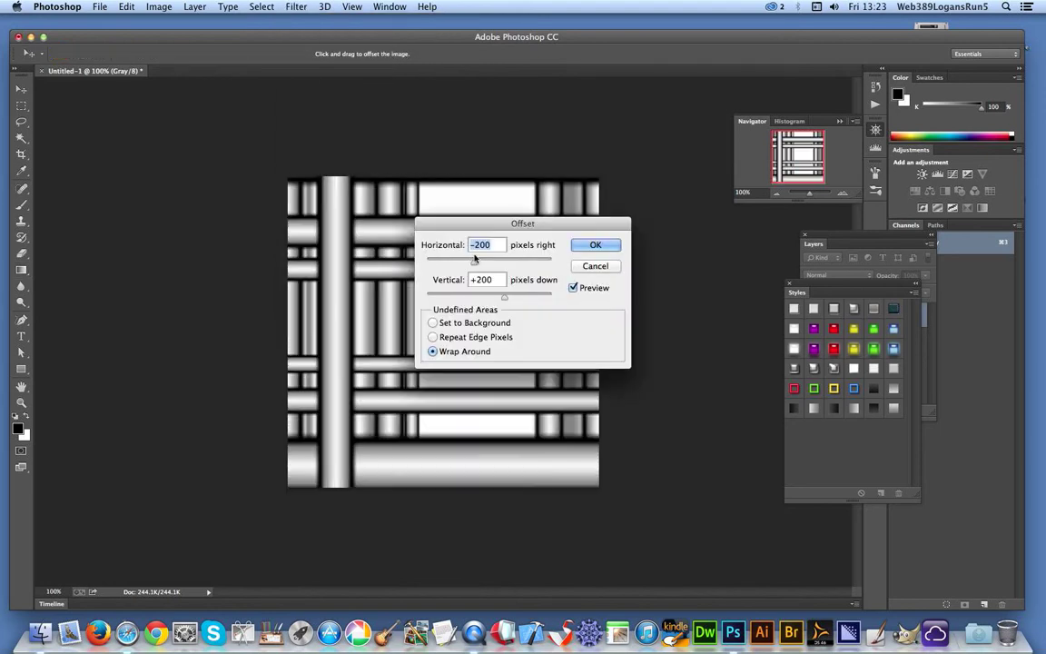
text(-2)
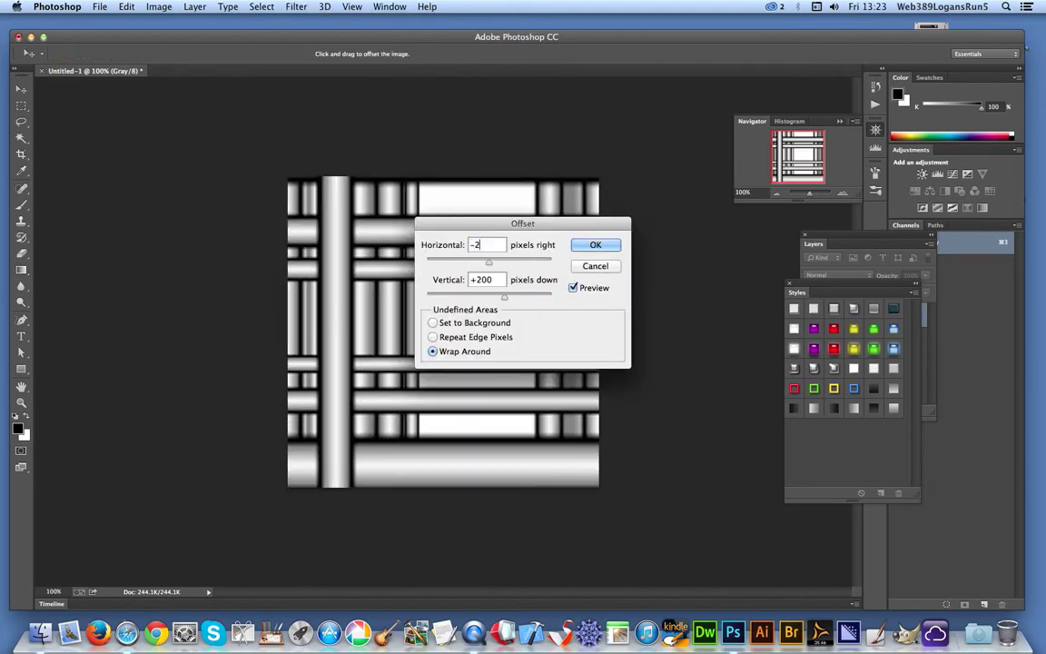
text(50)
key(Tab)
text(250)
click(595, 245)
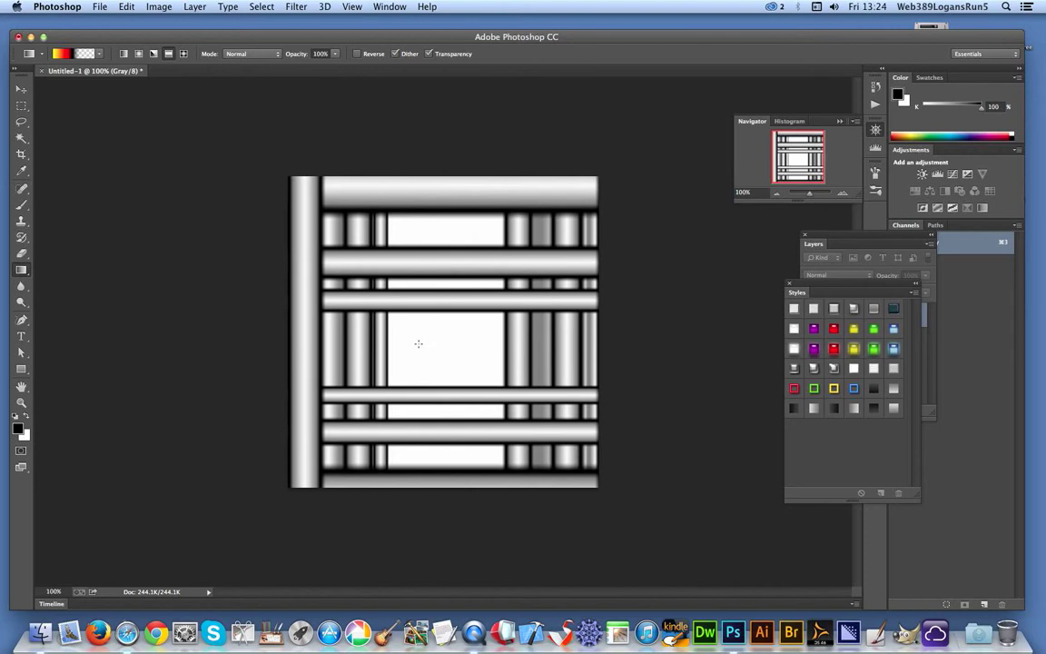
Step: Add more vertical and horizontal gradient bars across the offset pattern
drag(417, 343, 549, 354)
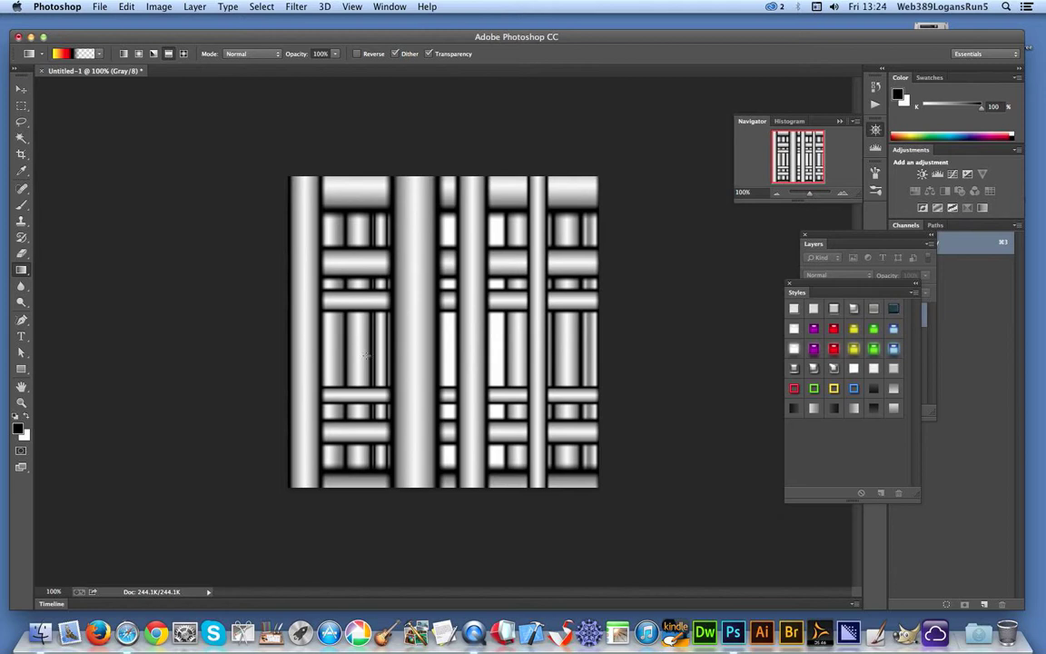
drag(365, 356, 374, 356)
drag(464, 357, 464, 366)
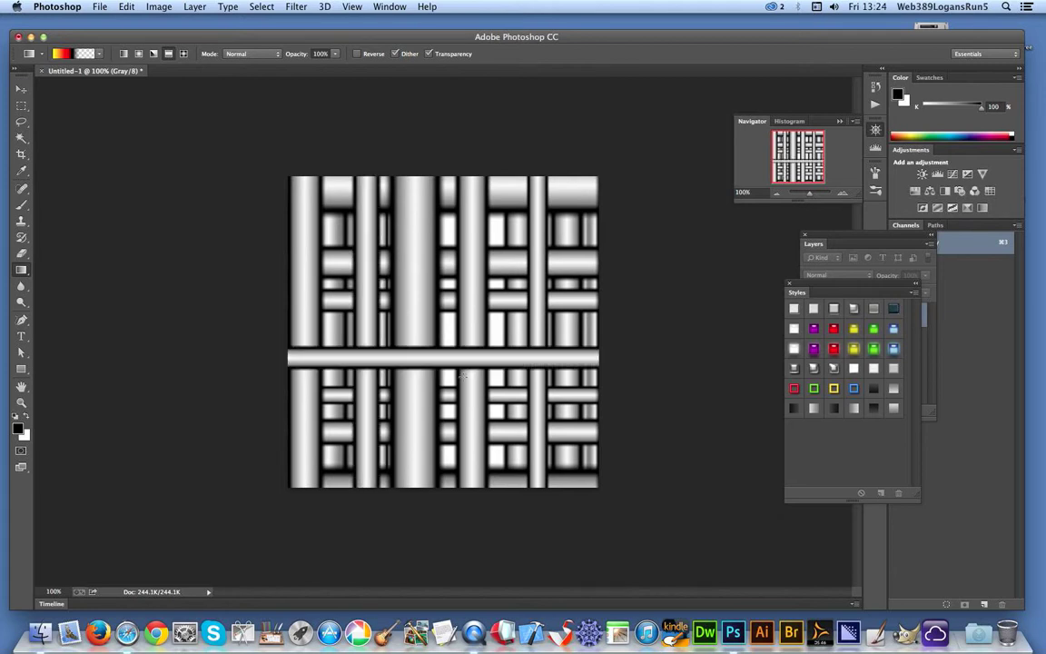
drag(457, 322, 457, 327)
drag(455, 418, 455, 423)
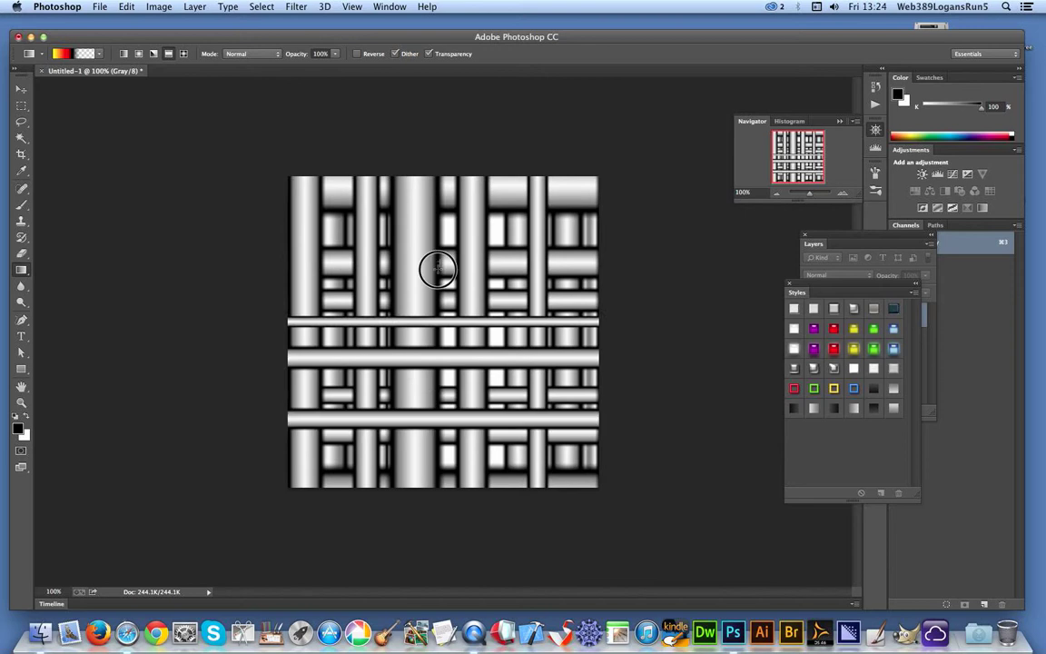
drag(437, 263, 436, 269)
Step: Reapply the last Offset filter and draw two more crossing gradient bars
click(297, 8)
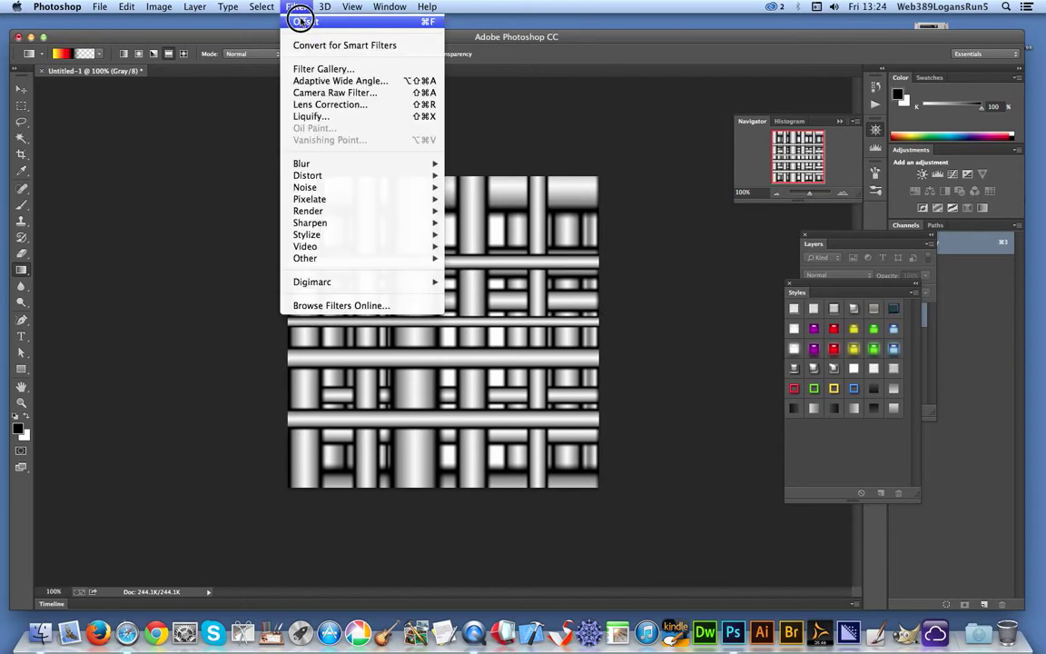
click(301, 20)
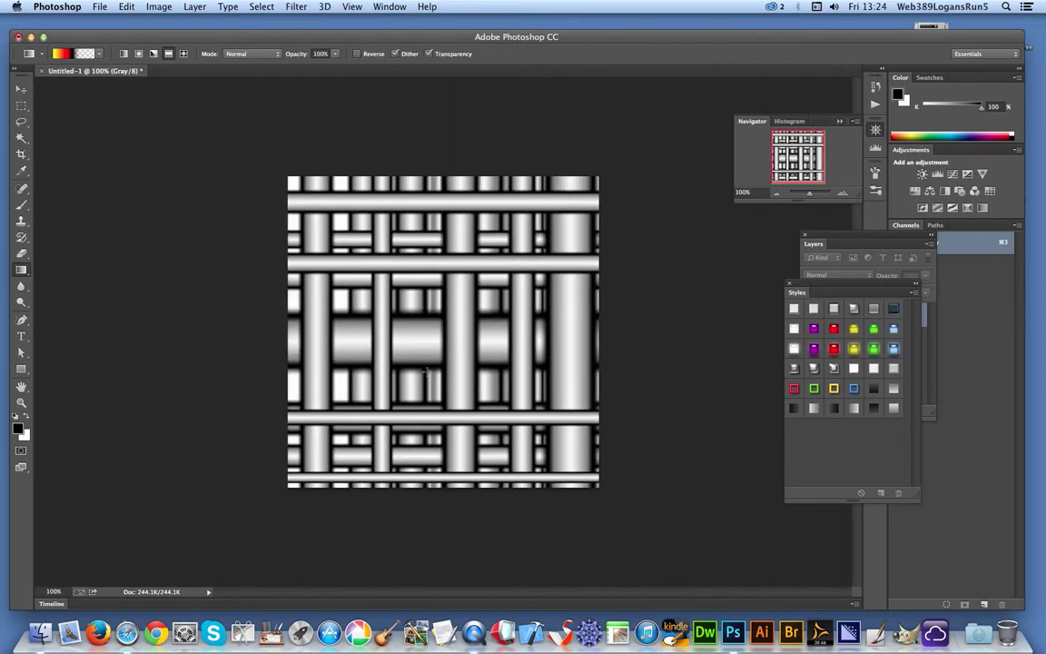
drag(410, 333, 530, 363)
drag(361, 363, 367, 362)
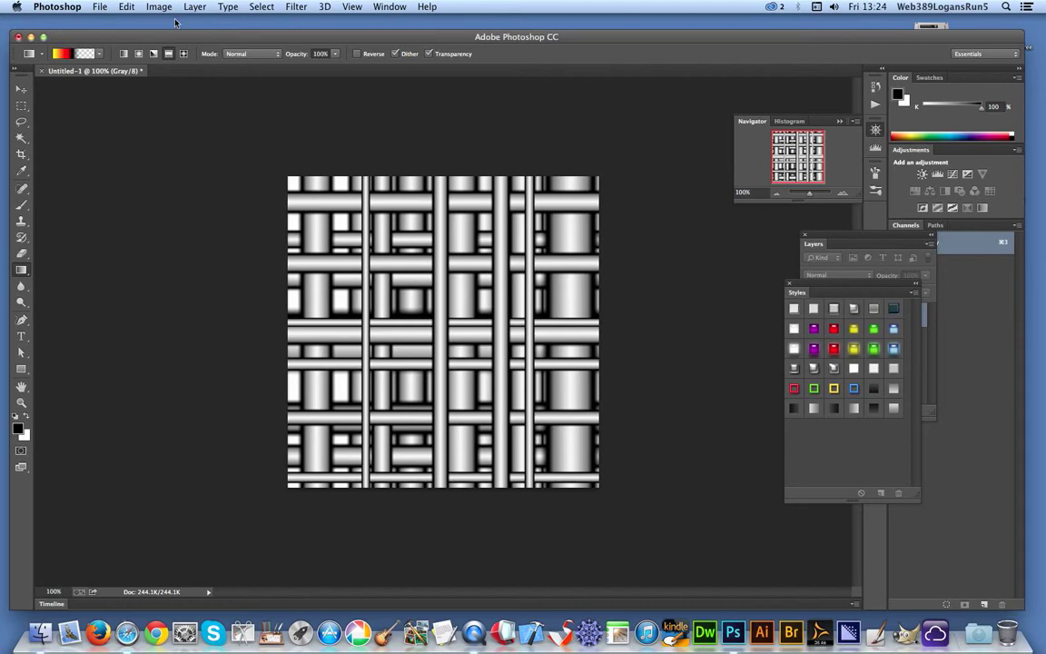
Step: Save the grayscale lattice map to the Desktop as Untitled-1.psd
click(99, 7)
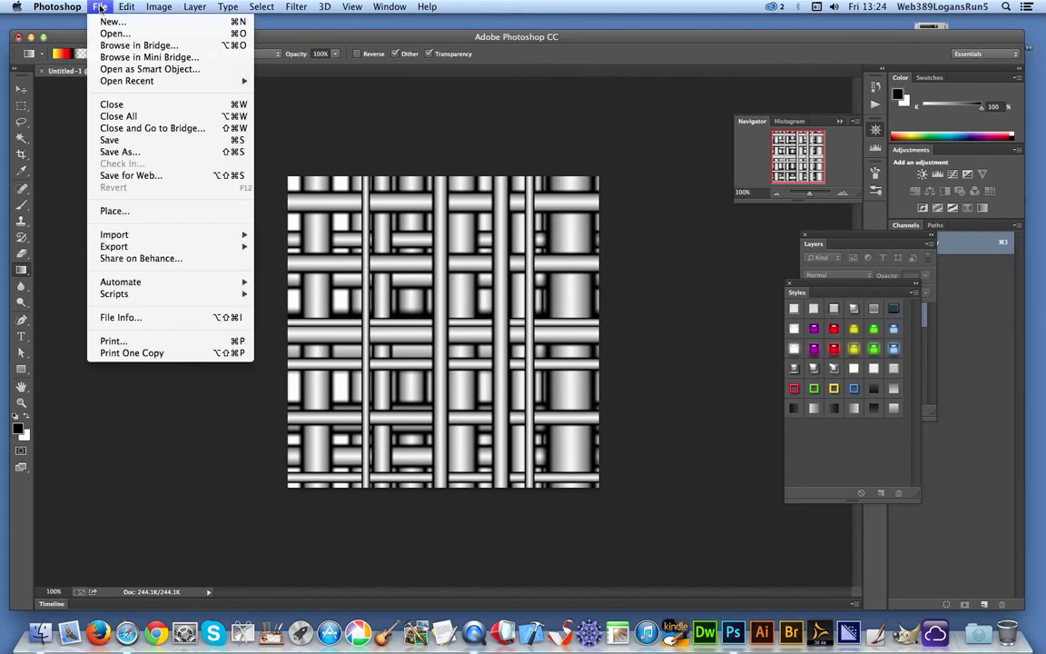
click(120, 152)
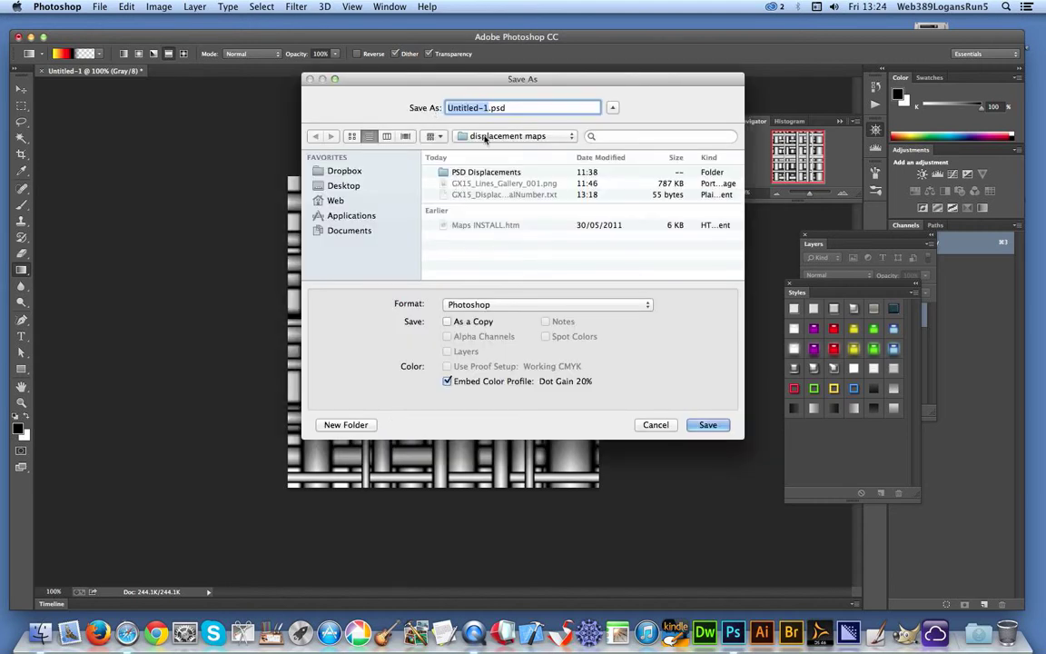
click(485, 136)
click(484, 138)
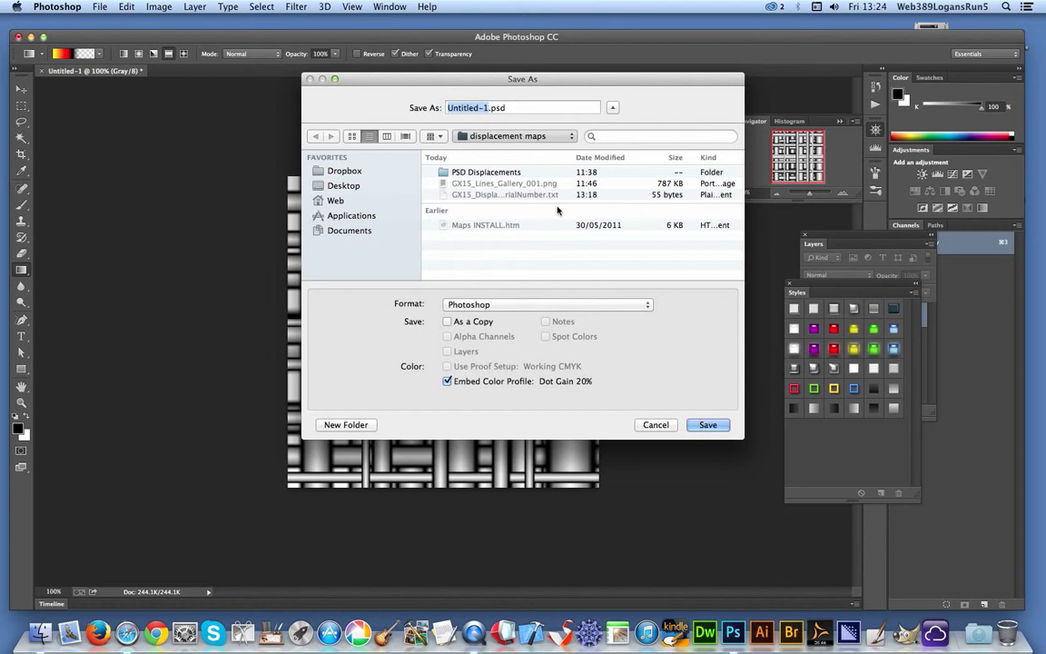
key(super+shift+d)
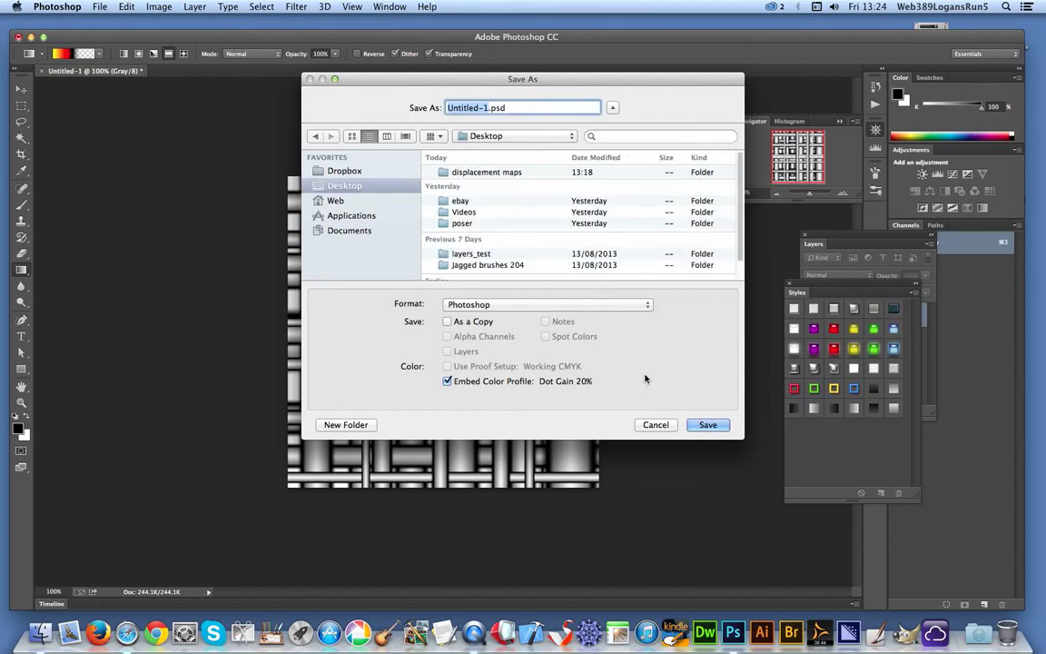
click(704, 425)
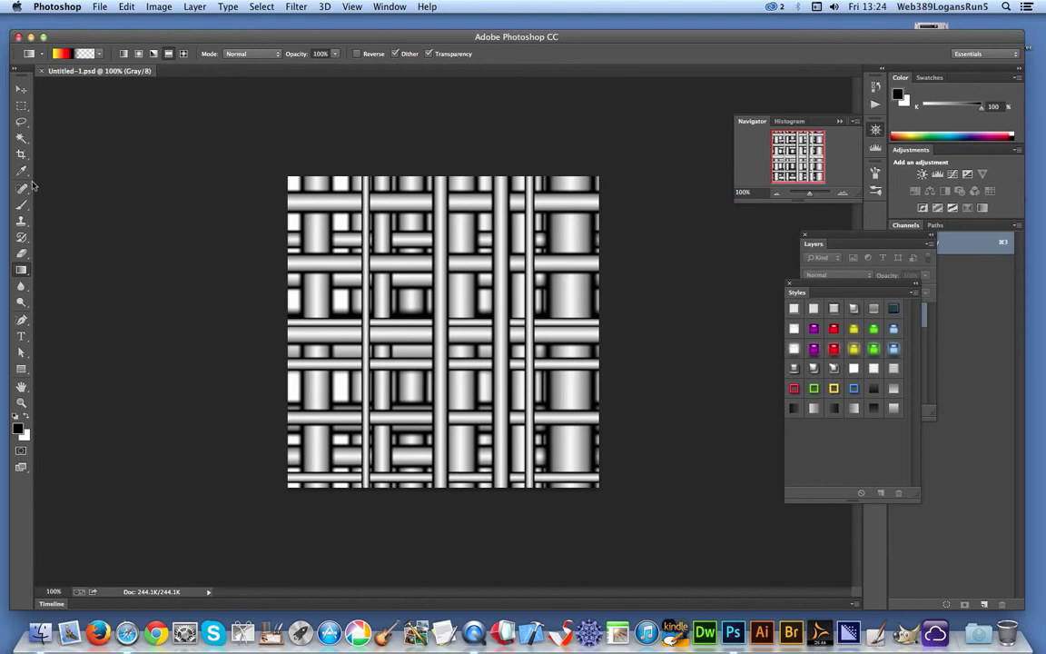
Step: Create a new 1024×1024 RGB document
click(102, 7)
click(108, 20)
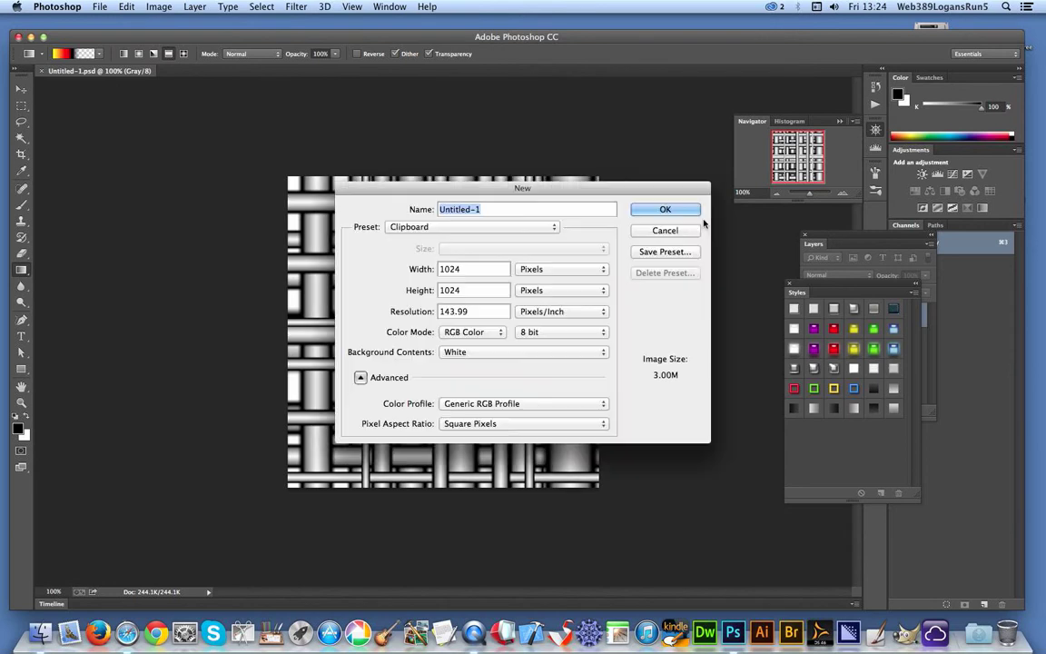
click(683, 212)
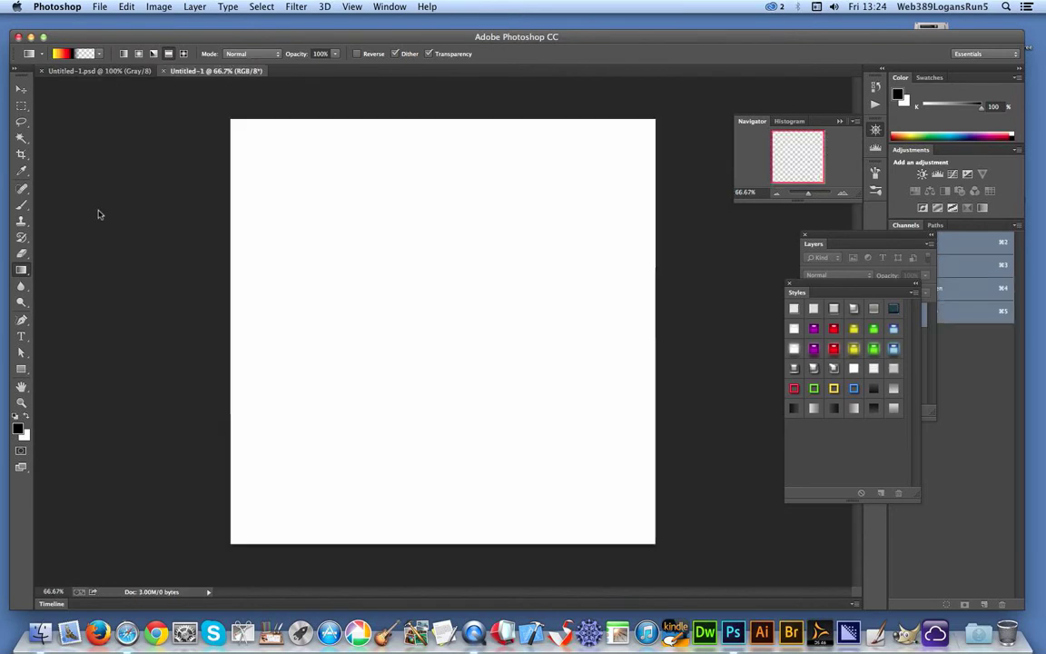
Step: Drag four crossing red-yellow gradient stripes over the new canvas
drag(337, 232, 543, 397)
drag(516, 255, 367, 389)
drag(474, 324, 435, 438)
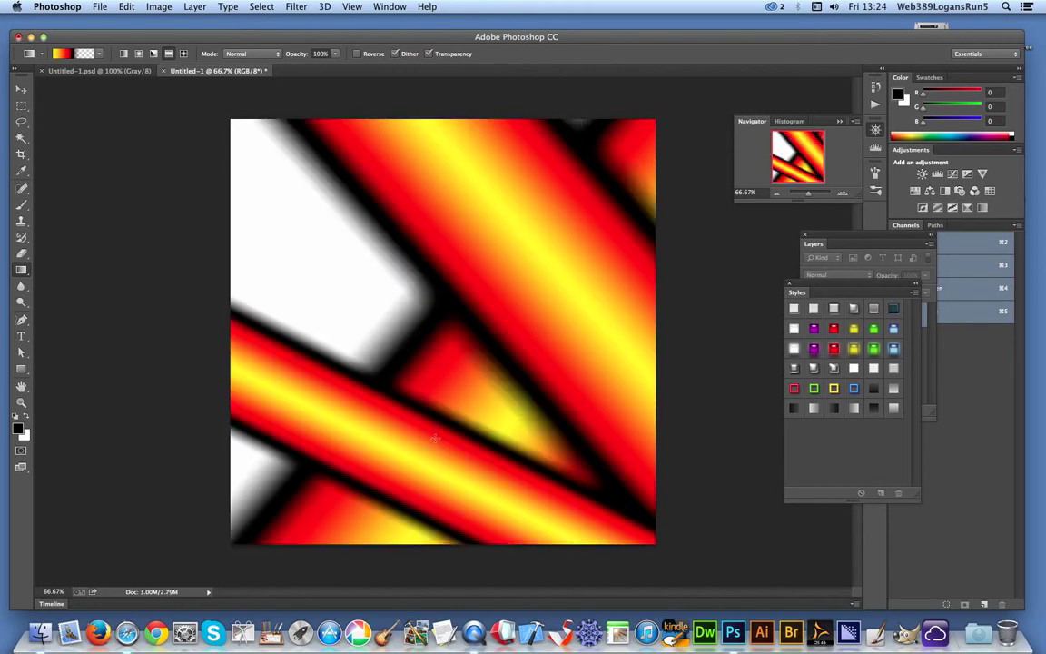
drag(345, 299, 511, 346)
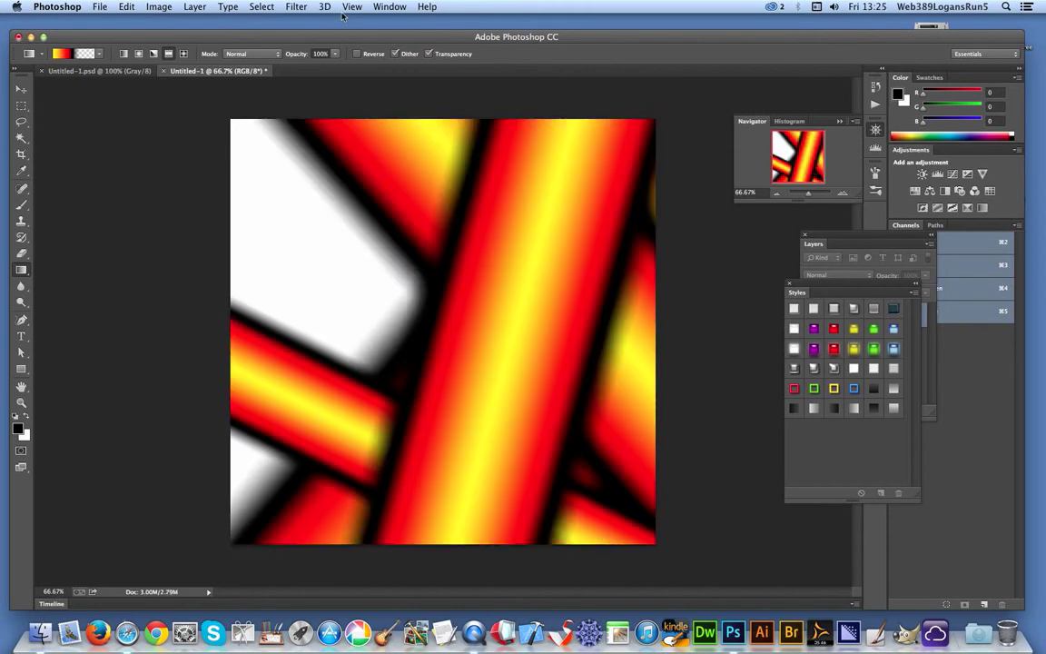
Step: Run Displace at horizontal and vertical scale 10 using Untitled-1.psd as the map
click(297, 7)
mouse_move(437, 181)
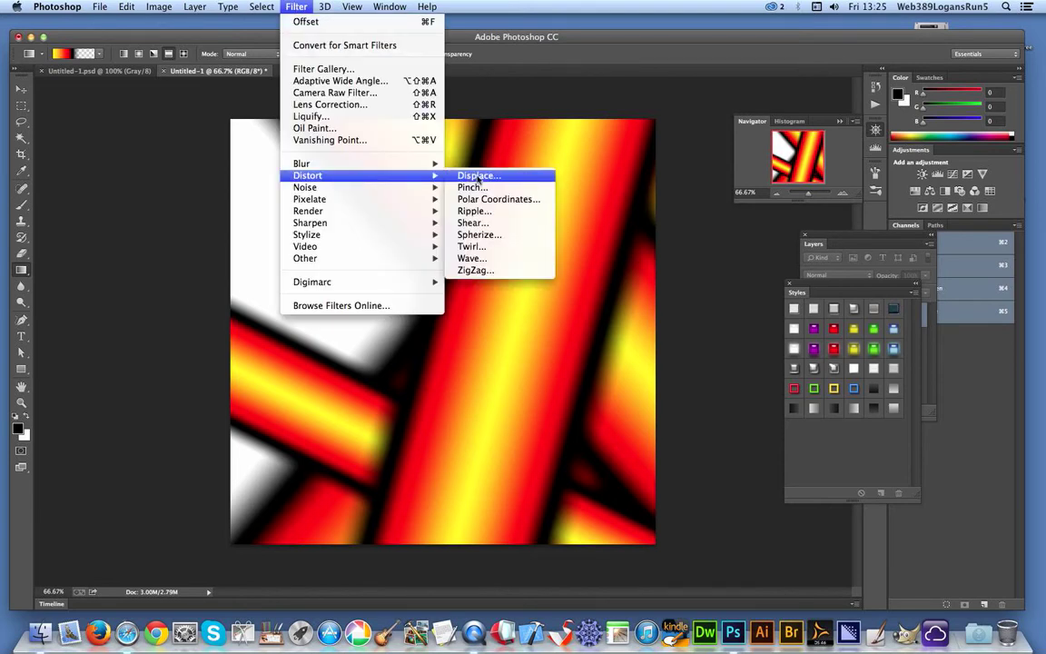
click(476, 177)
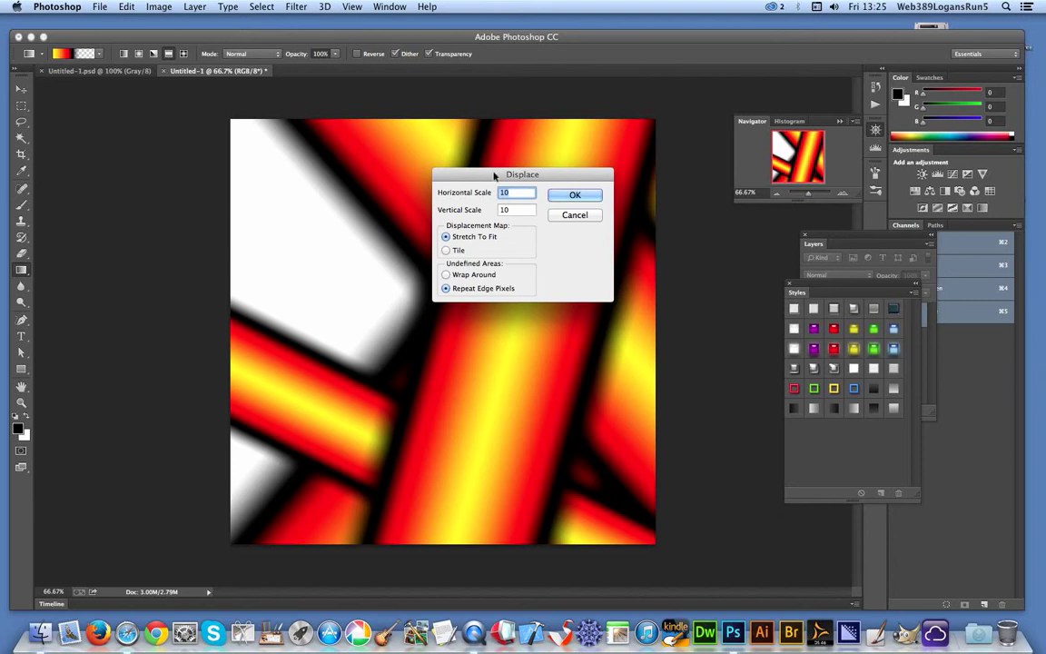
click(571, 194)
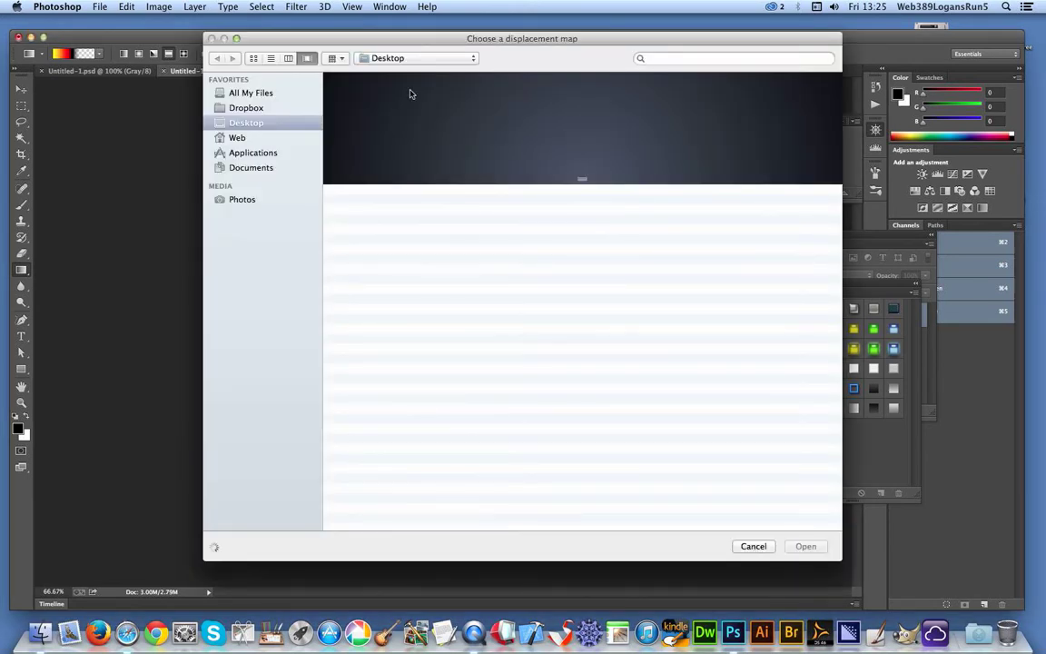
click(413, 217)
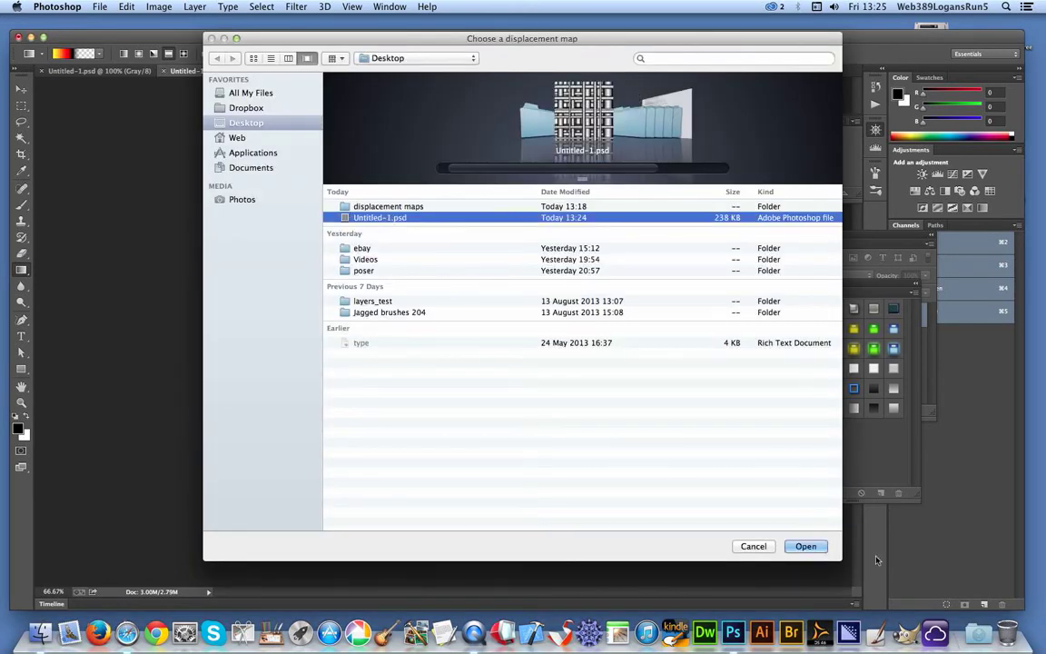
click(805, 547)
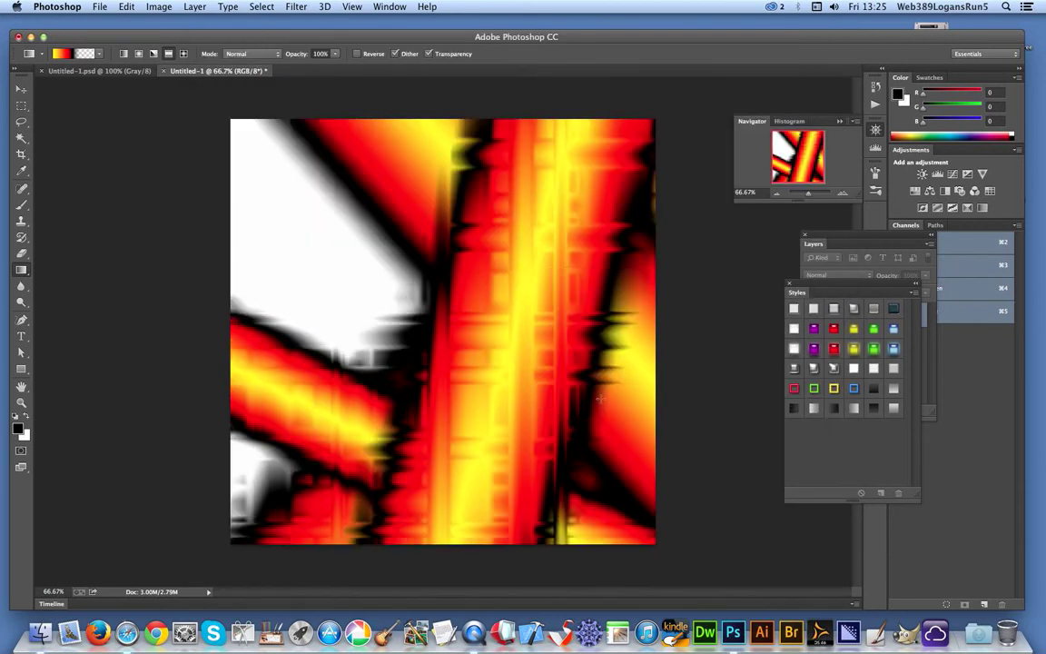
click(297, 6)
click(296, 7)
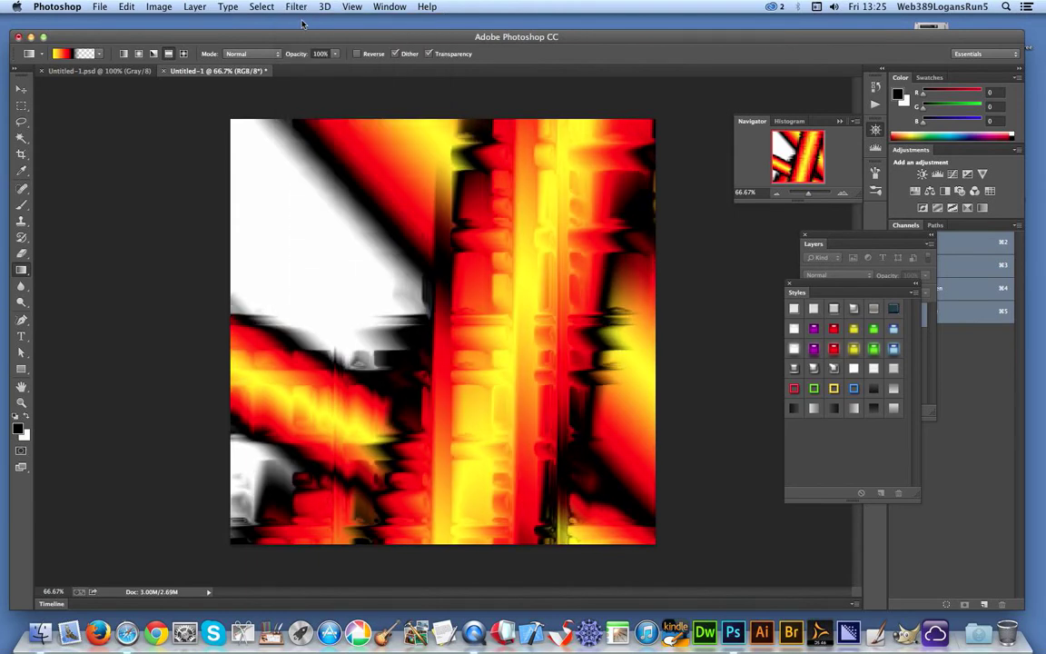
Step: Open the Filter Gallery previewing Glass at Distortion 15, Smoothness 6, Scaling 112%
click(300, 6)
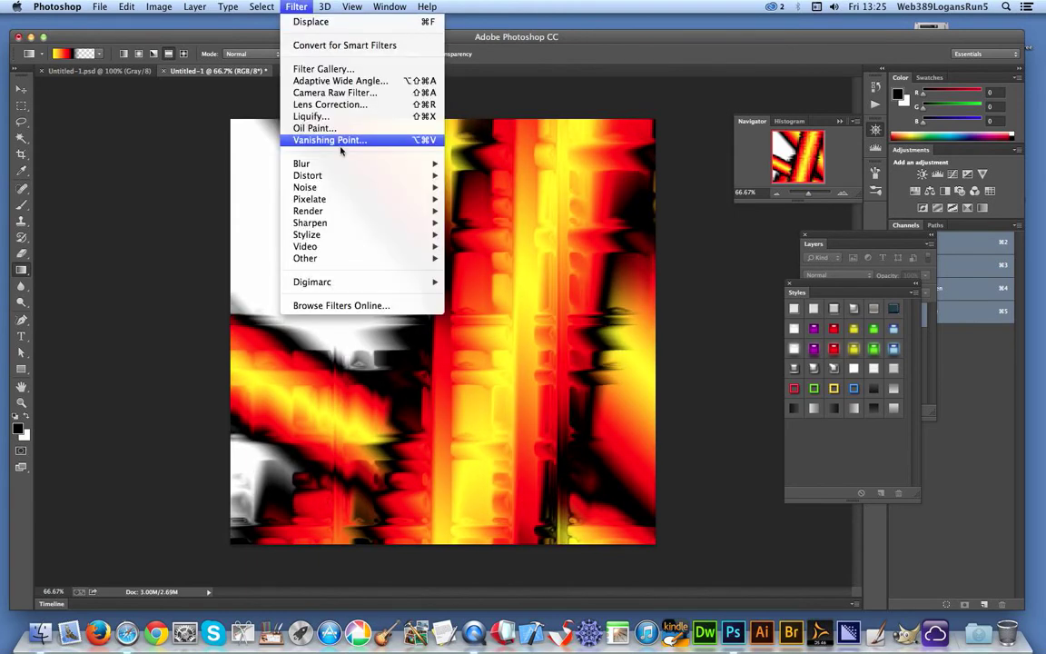
mouse_move(328, 178)
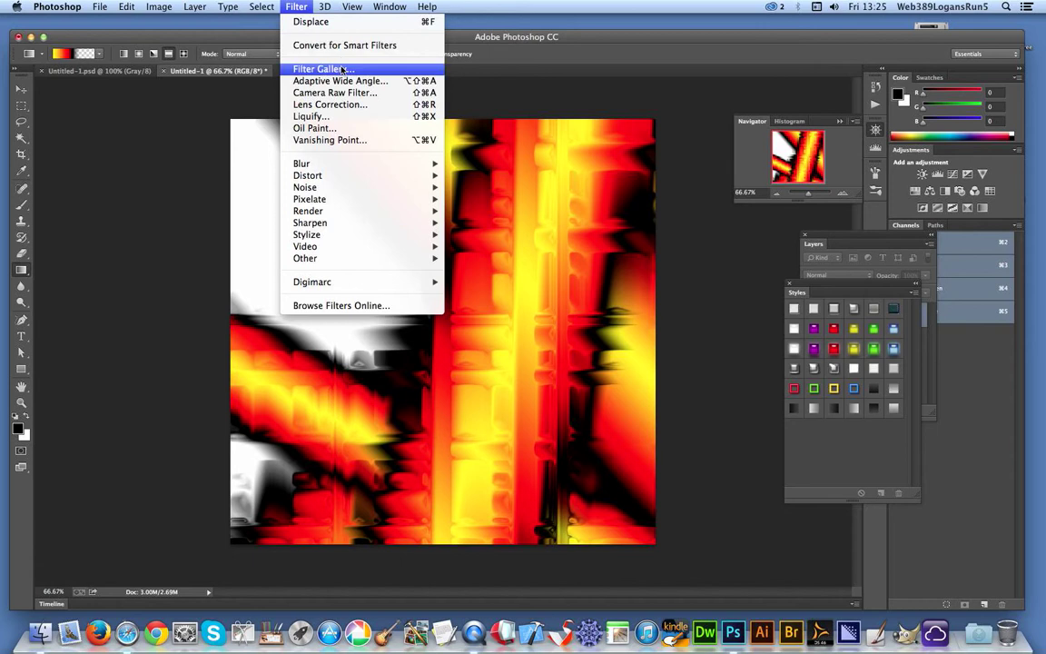
click(343, 69)
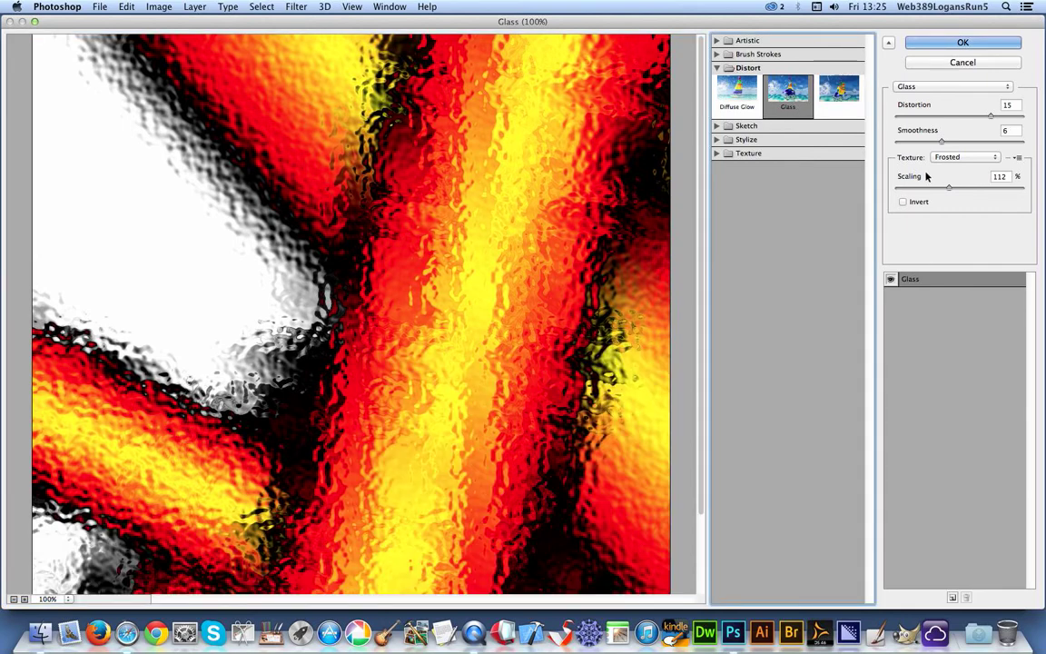
Step: Load Untitled-1.psd as the custom texture for the Glass filter
click(1018, 159)
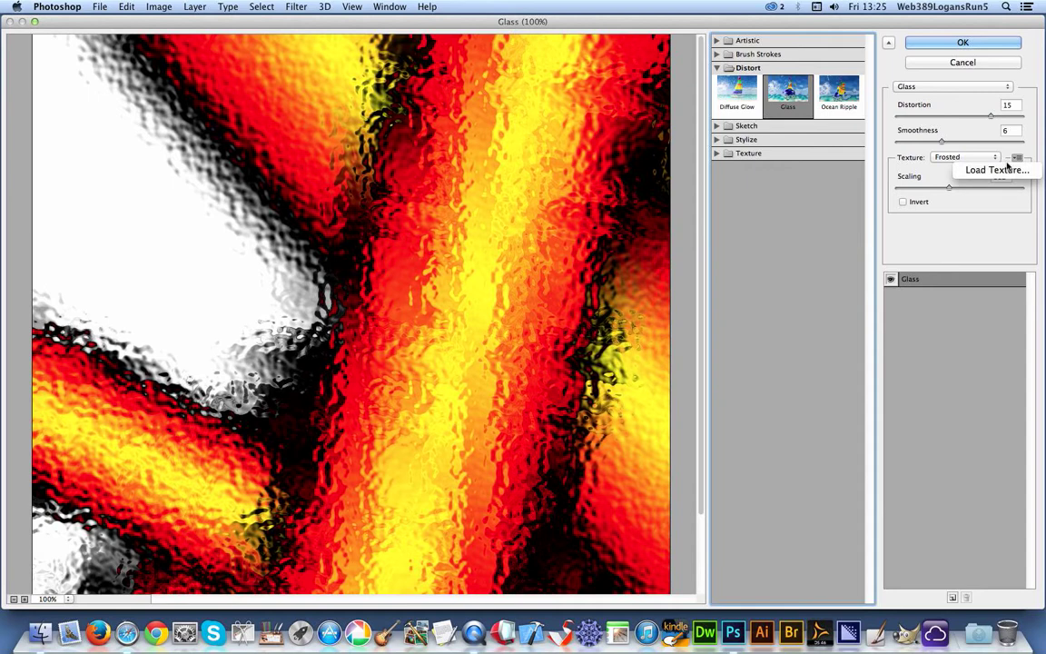
click(1005, 170)
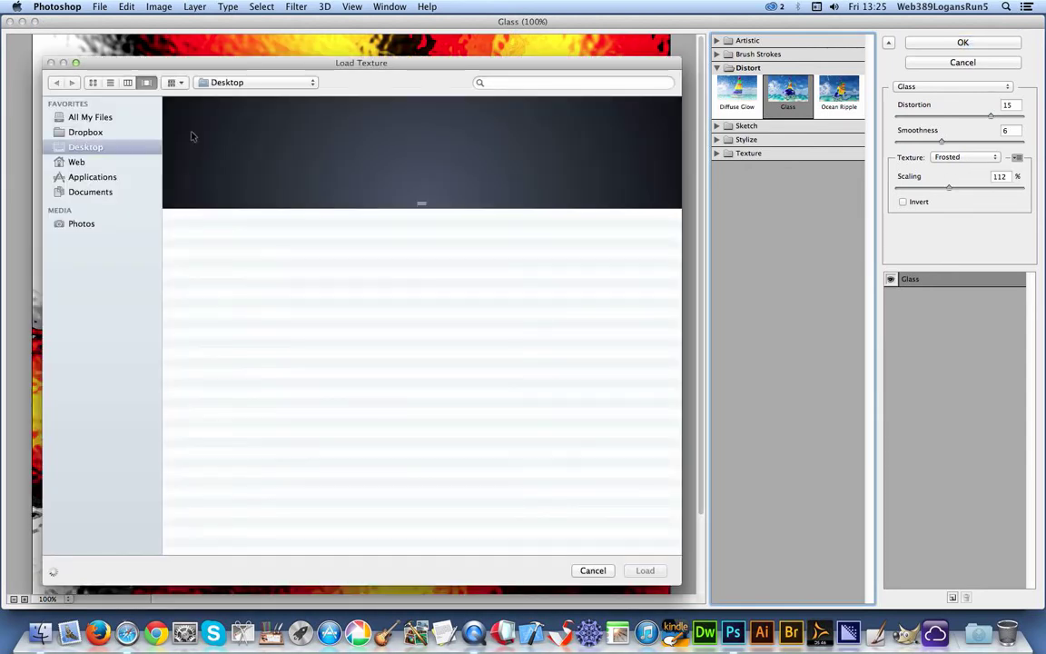
click(233, 243)
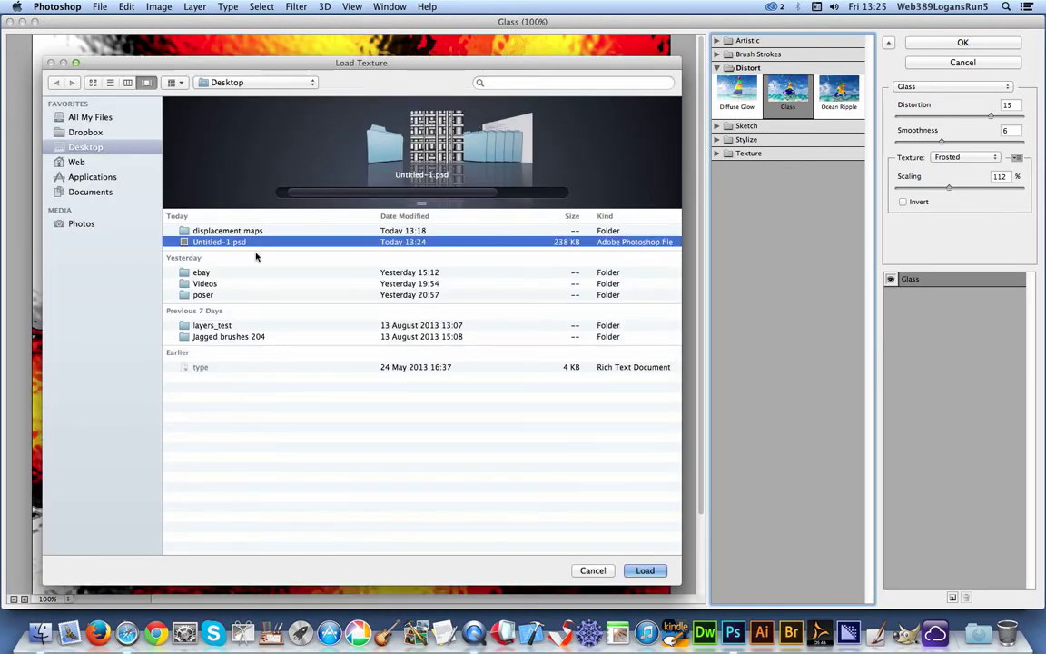
click(646, 570)
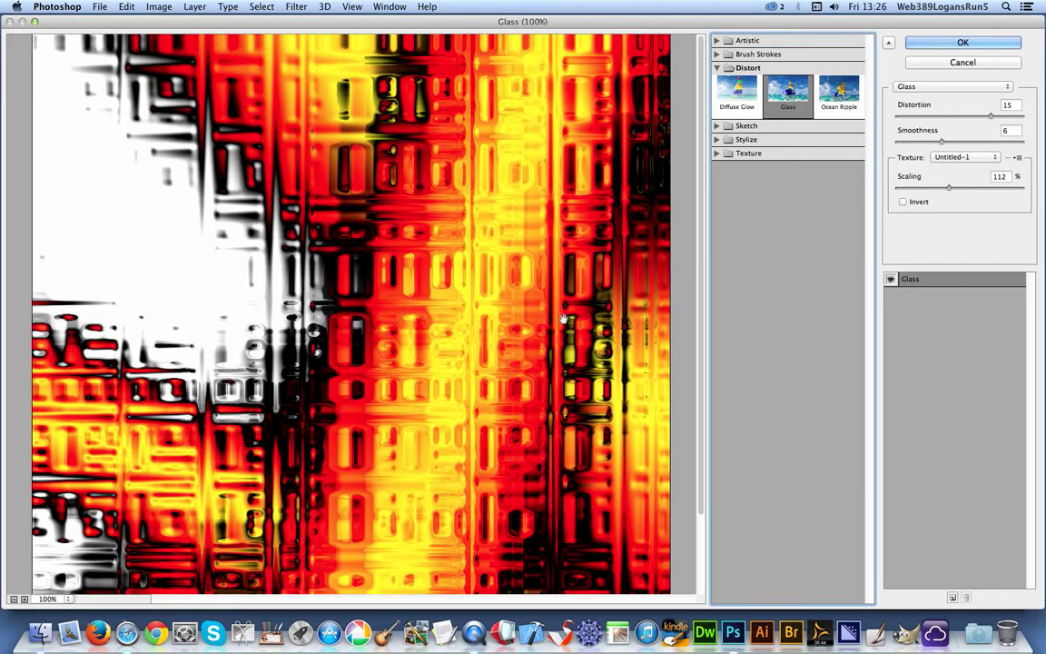
Step: Set the Glass smoothness to 3 and the texture scaling to 143%
click(934, 141)
drag(935, 145, 914, 146)
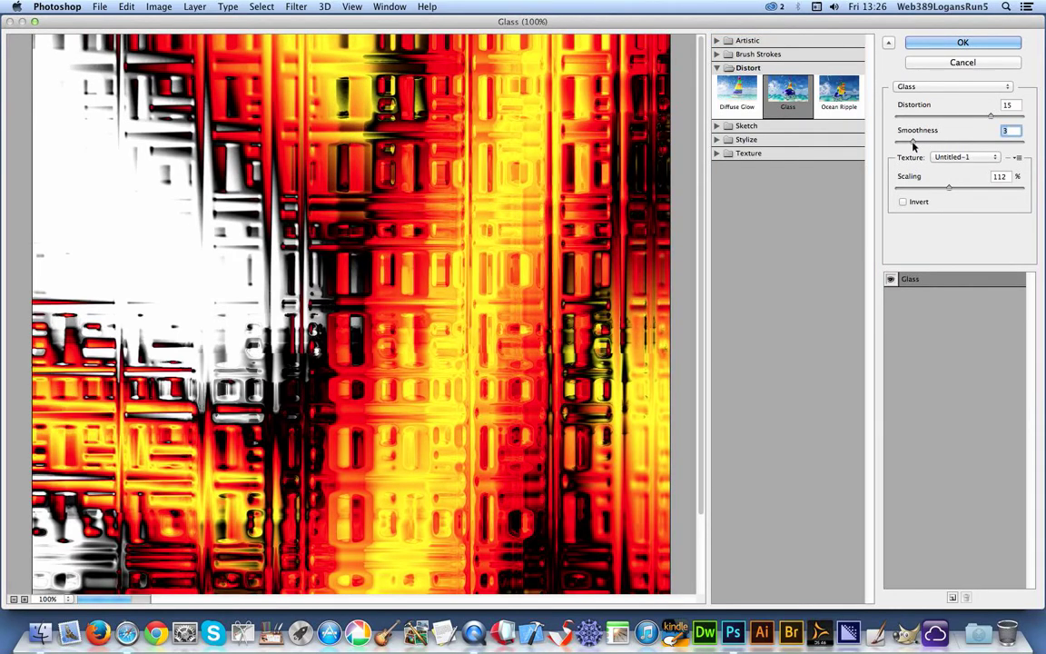
click(971, 190)
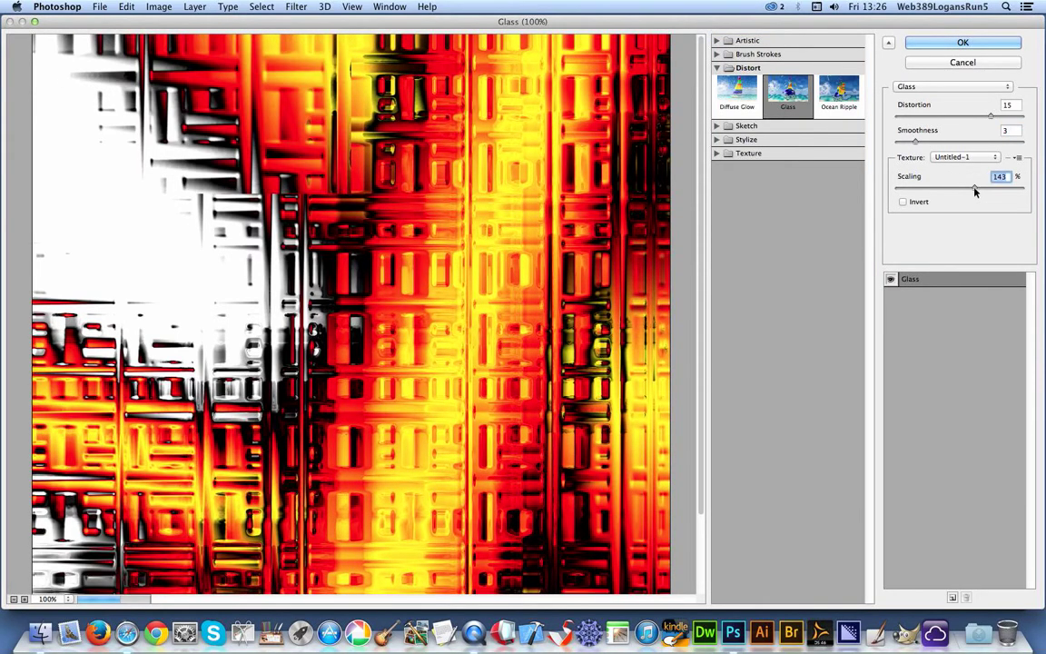
Step: Apply the Glass filter, then reapply it from the top of the Filter menu for a stronger effect
click(972, 46)
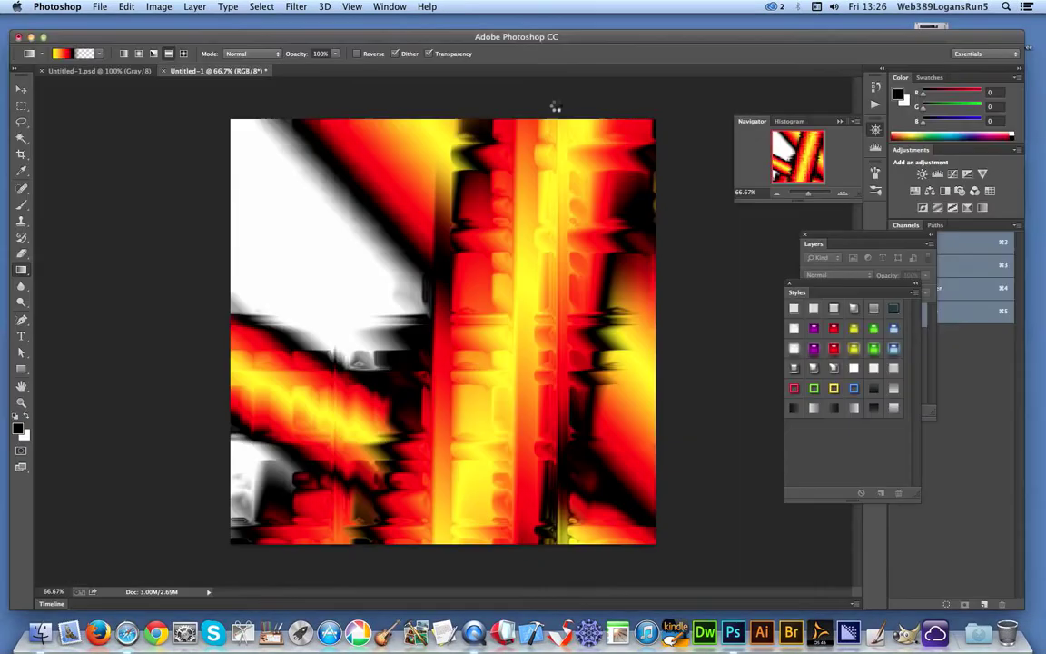
click(298, 6)
click(307, 28)
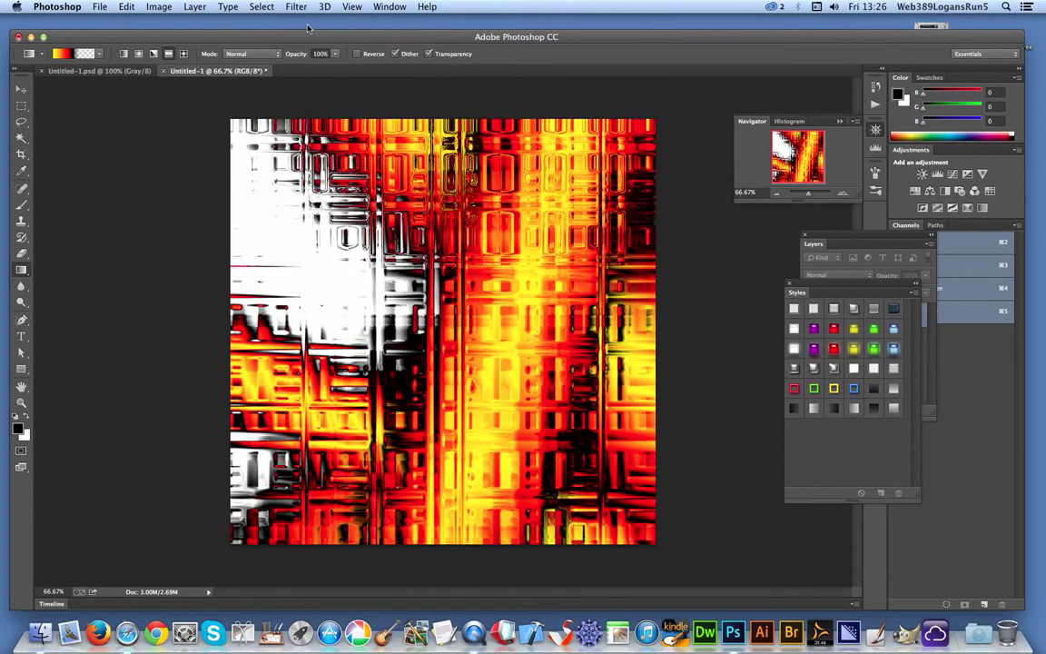